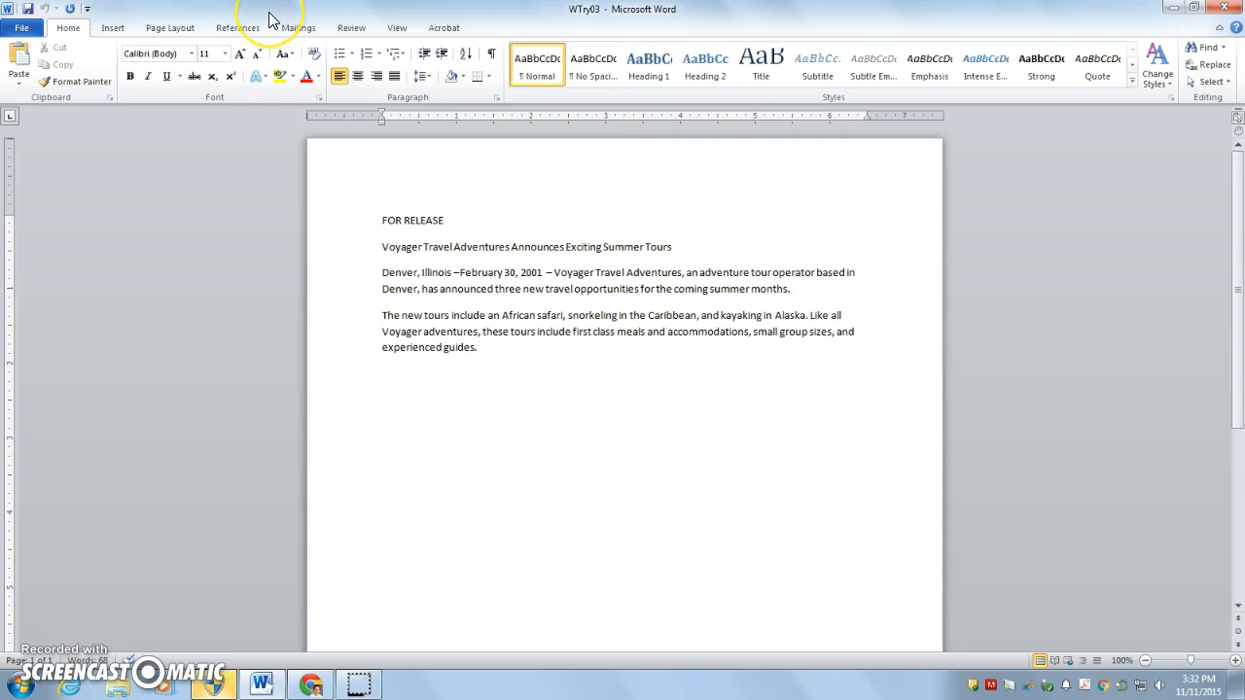
Look over the display options for formatting marks and printing in the Word options, leaving the settings as they are.
click(18, 29)
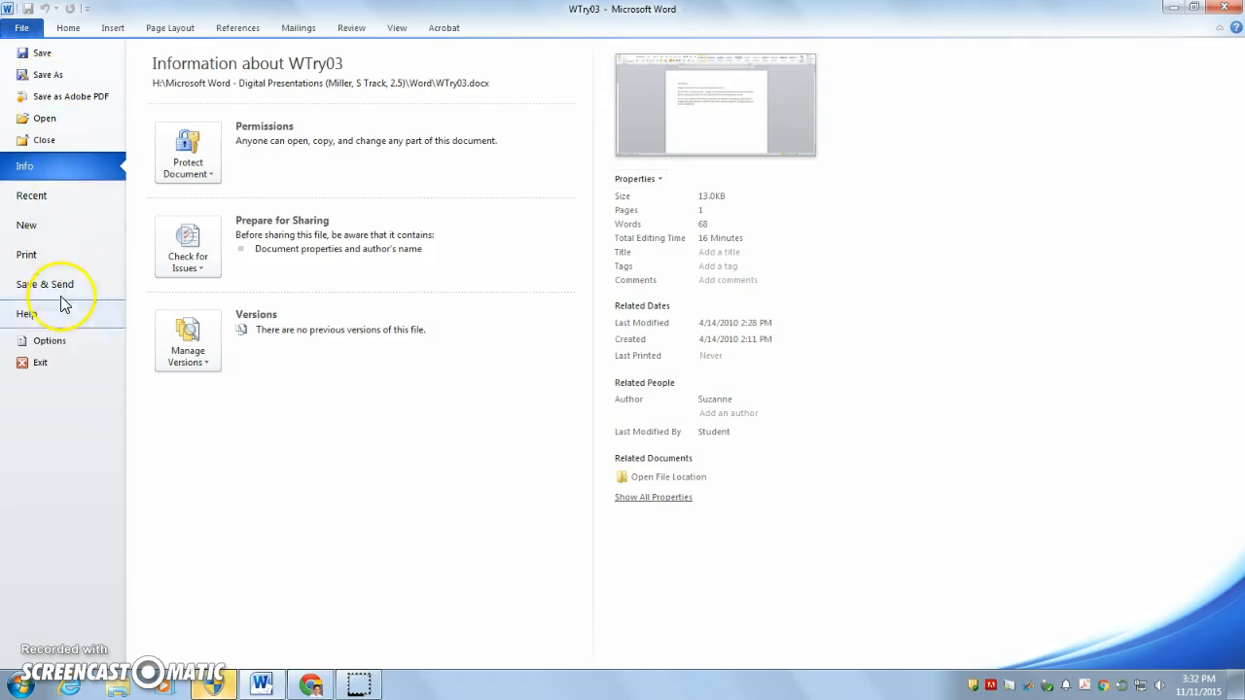
click(60, 342)
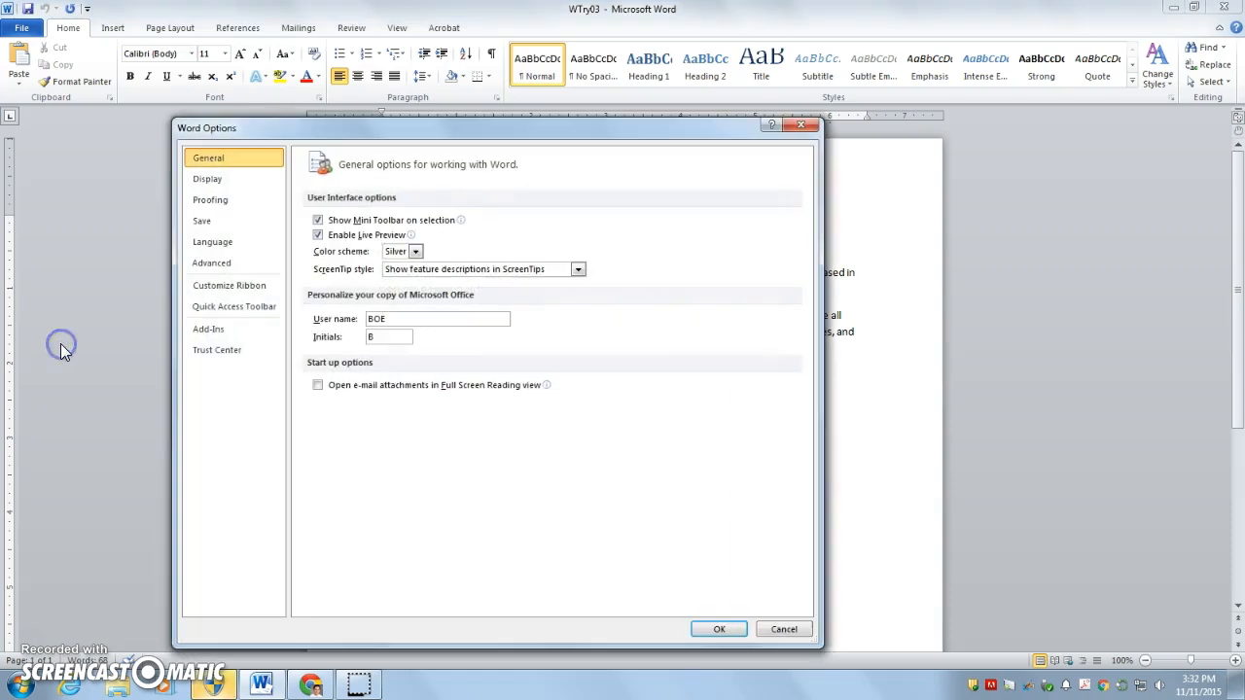
click(244, 184)
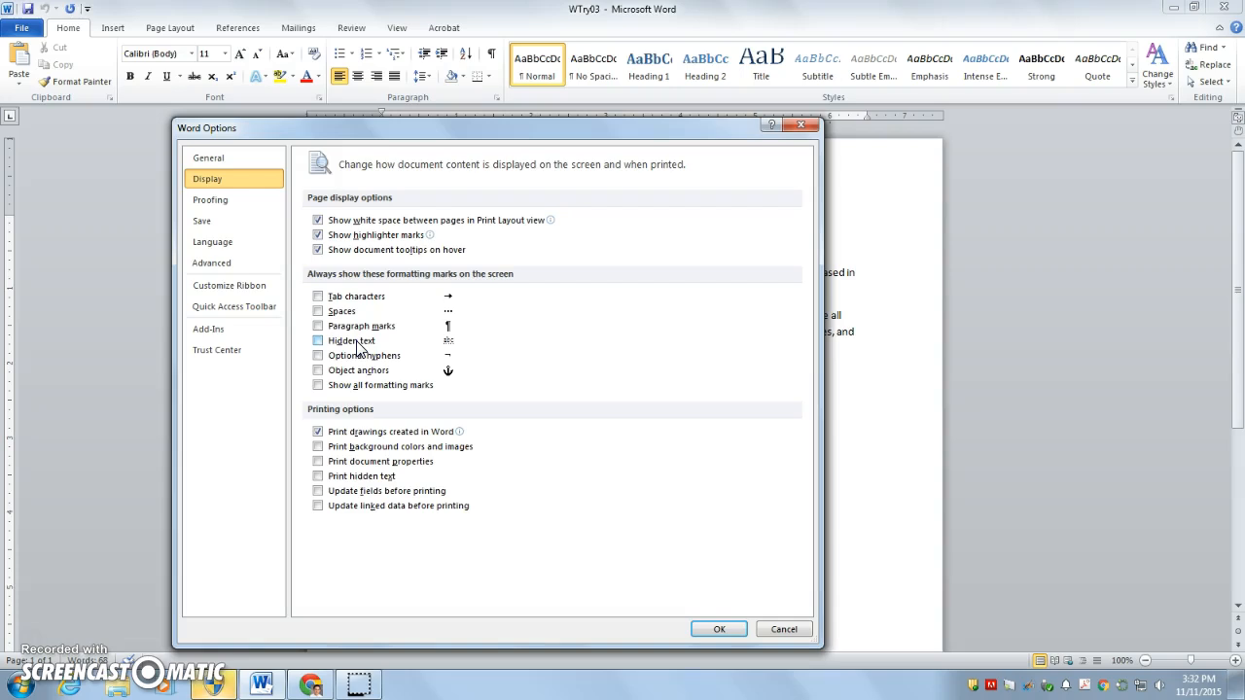
click(795, 127)
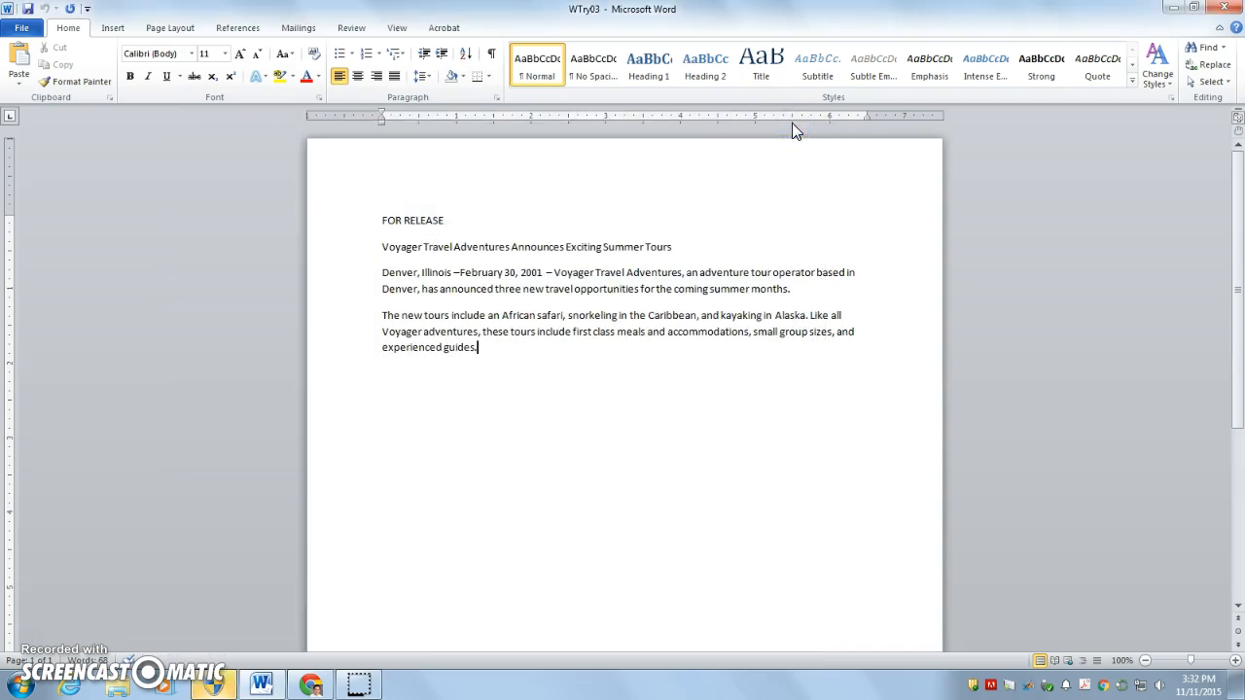
Add a new line after the last paragraph and place the insertion point at centered, left and far-right spots in the blank area below.
click(582, 361)
key(Return)
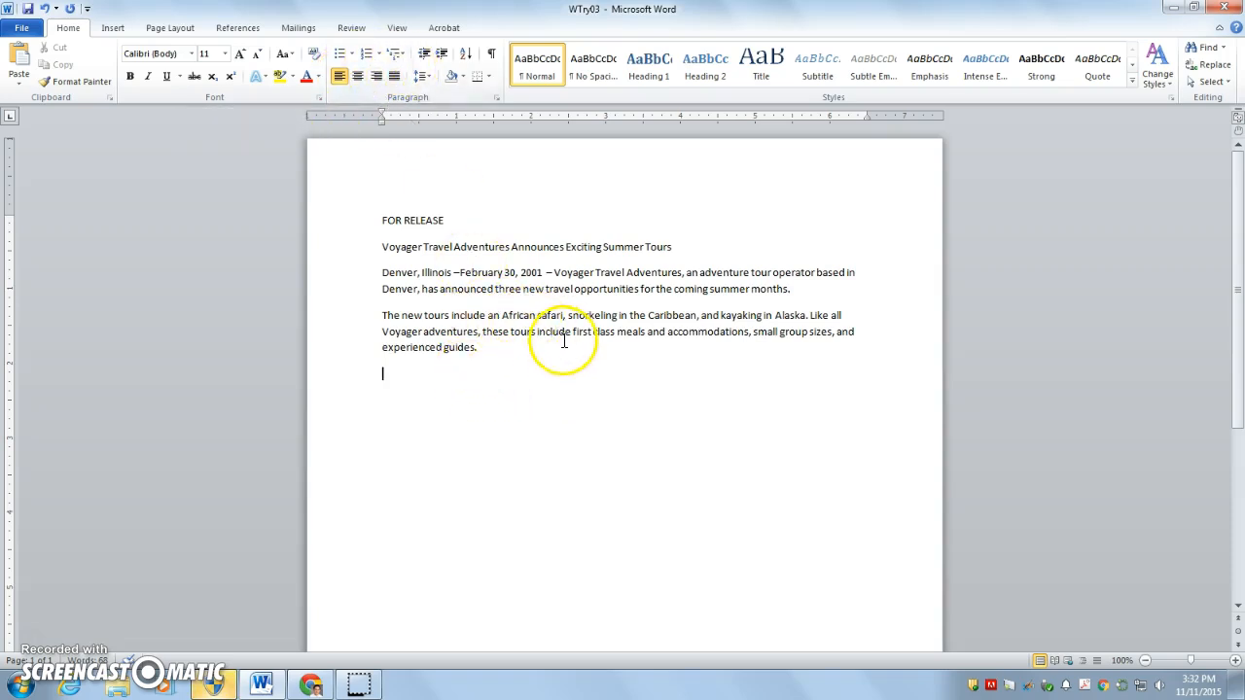
click(617, 396)
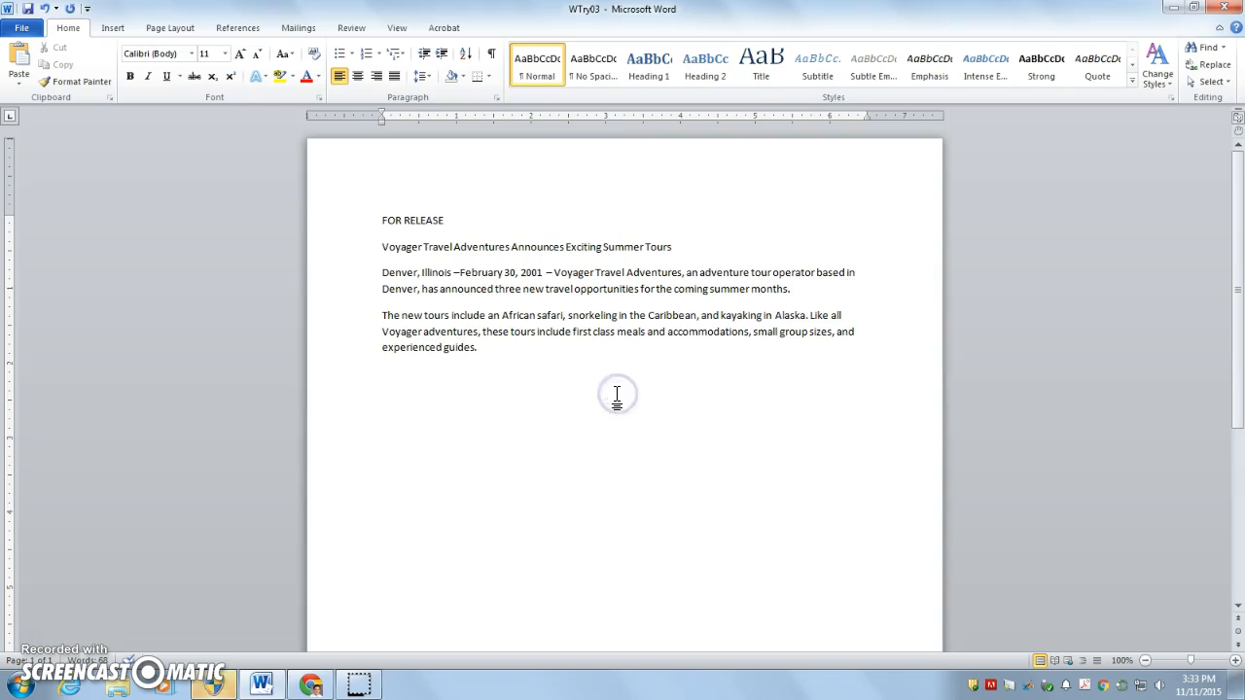
double_click(617, 394)
click(624, 396)
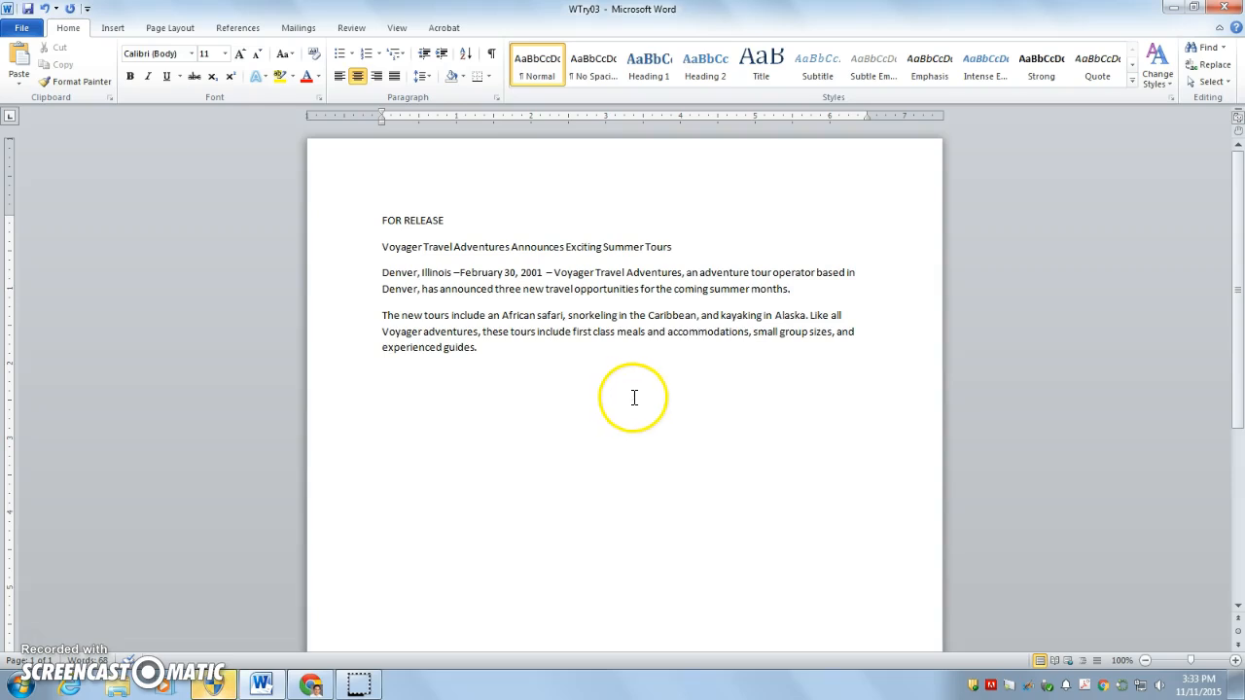
double_click(431, 404)
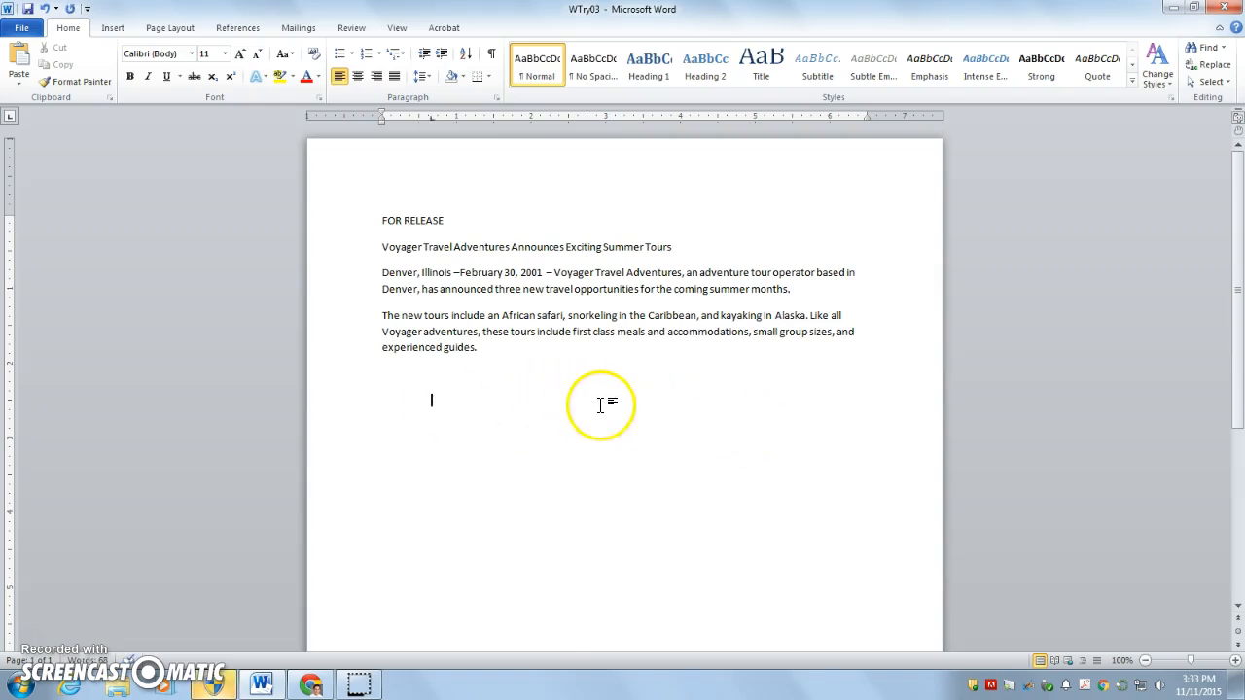
click(799, 406)
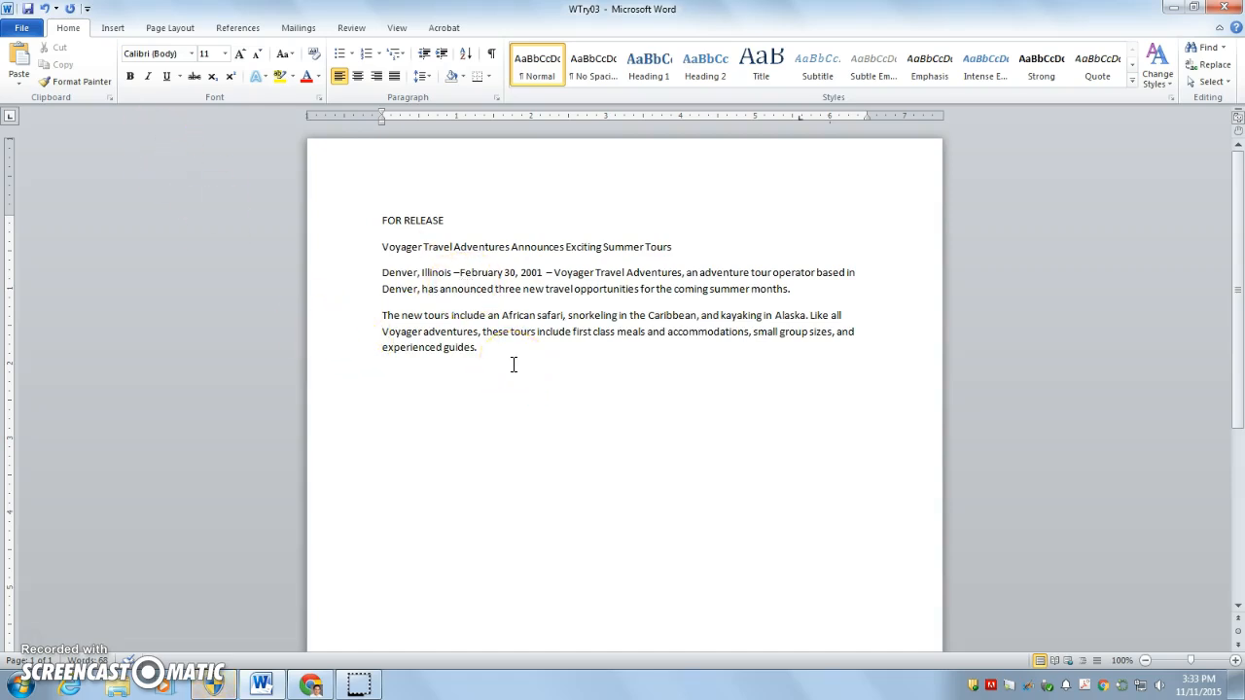
Look through the lists of recent documents and recent places, and return to the document.
click(29, 30)
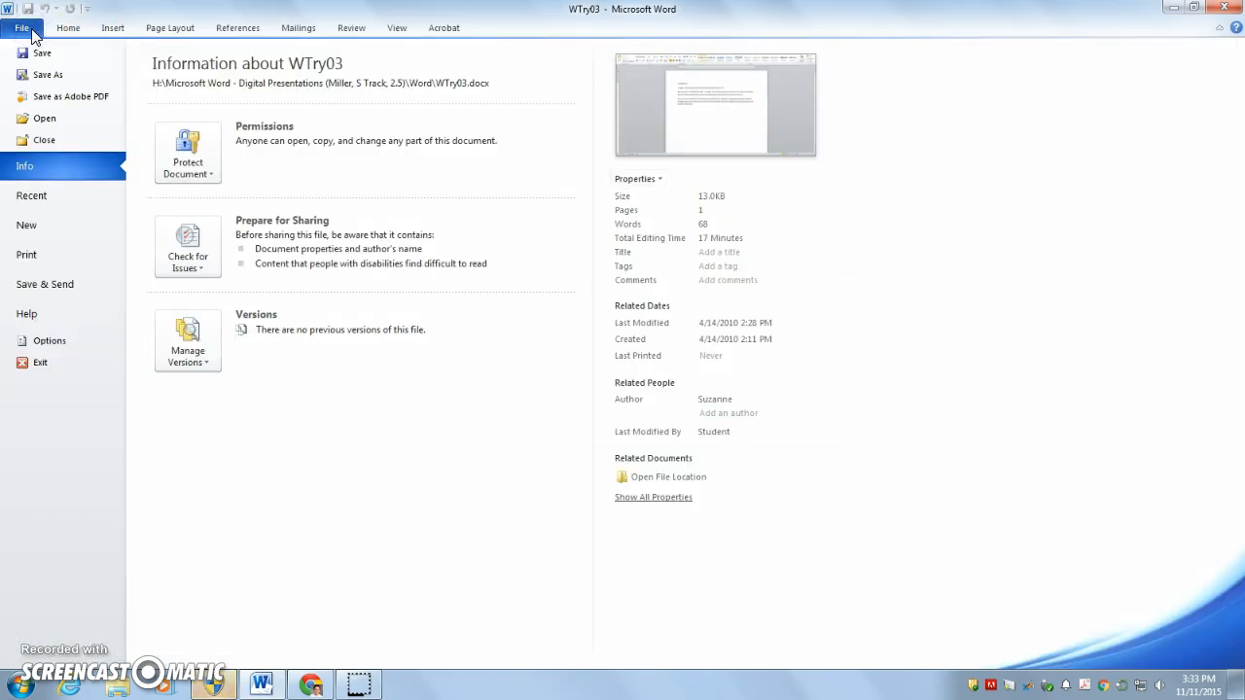
click(50, 189)
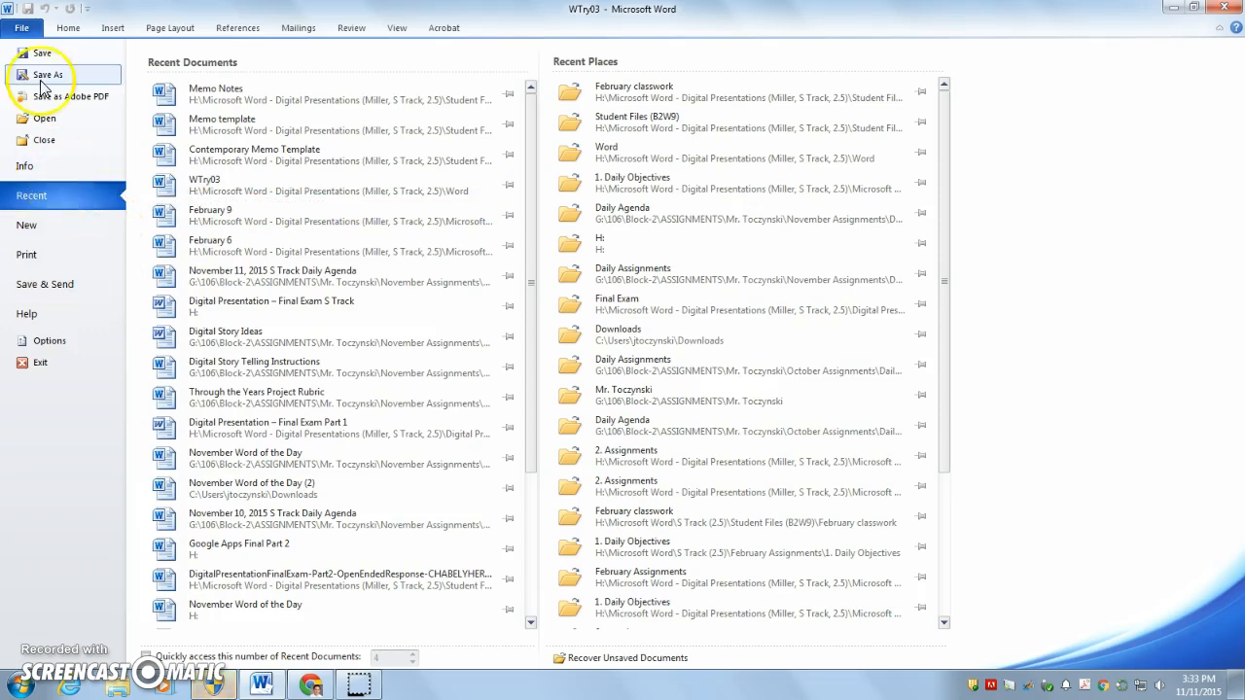
click(19, 30)
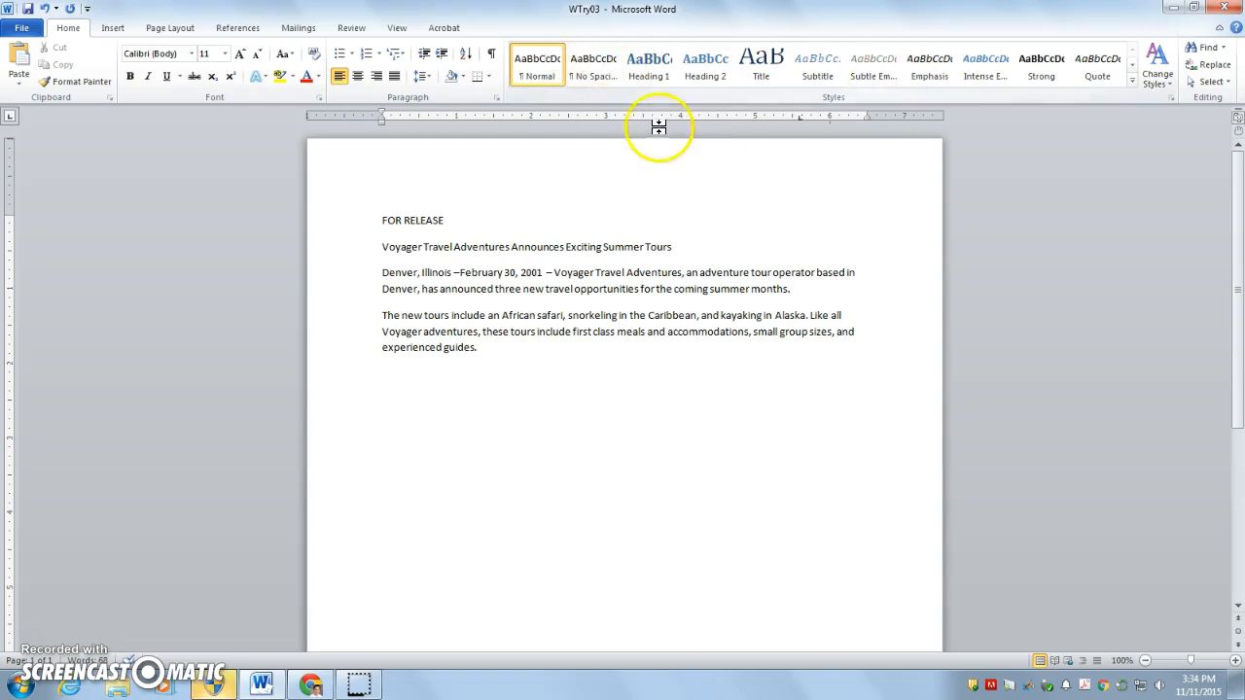
Apply the Heading 1 style to the empty line below the text, and preview quick styles on the whole press release text.
click(658, 83)
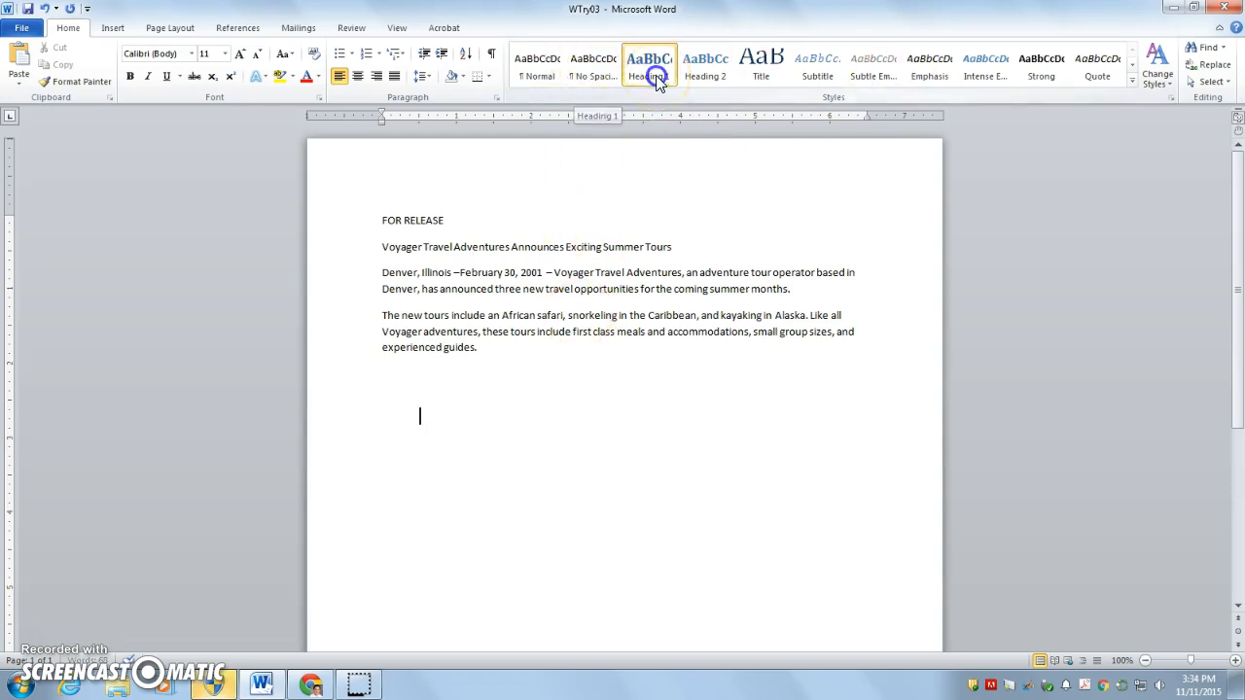
click(514, 345)
drag(513, 345, 386, 221)
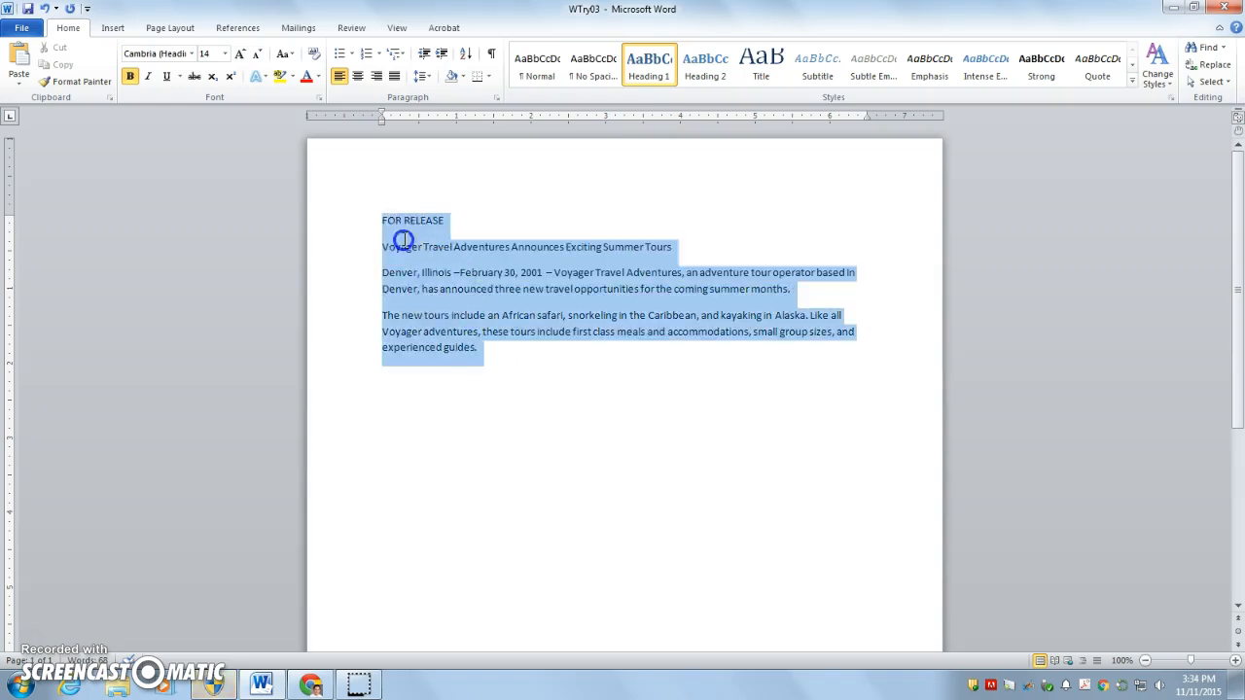
click(1132, 86)
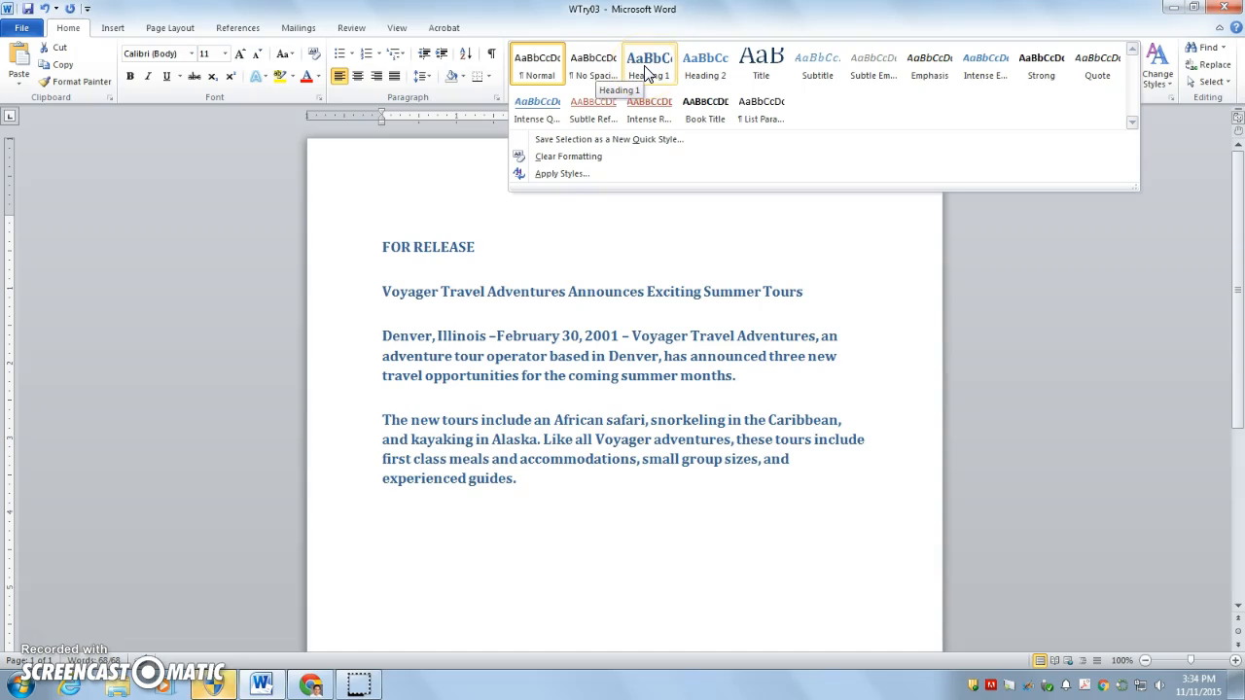
click(731, 70)
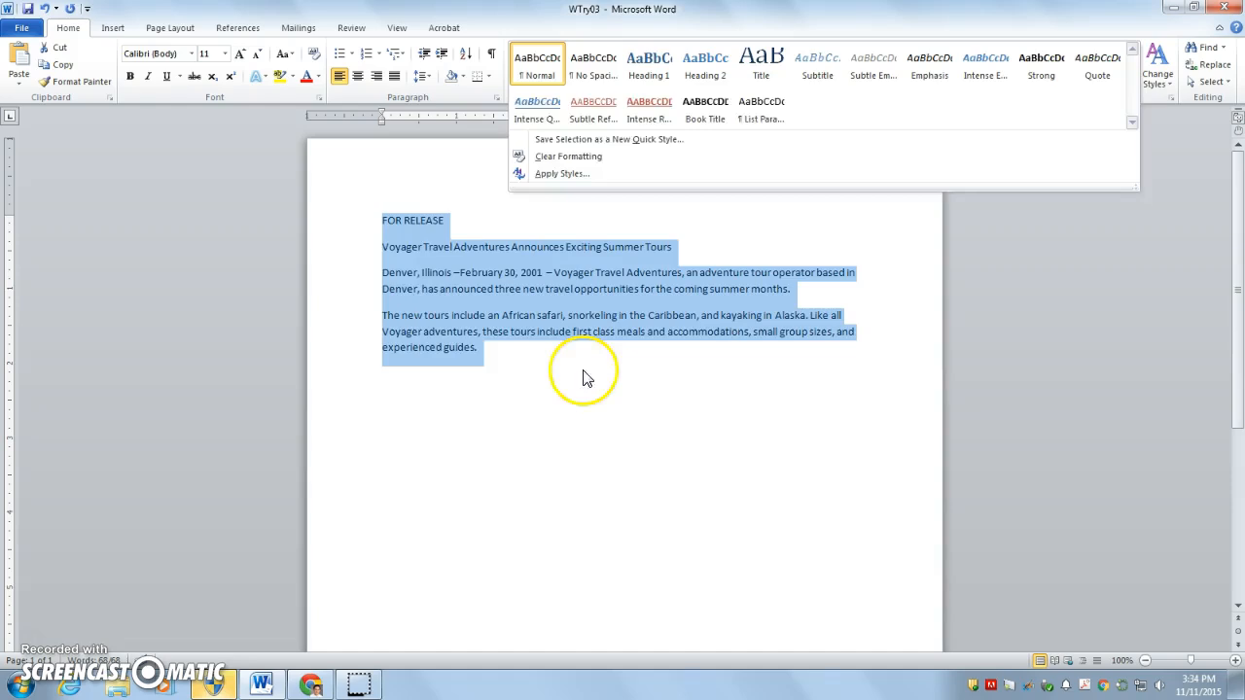
click(417, 251)
Apply the Heading 1 style to the "FOR RELEASE" line only.
click(375, 223)
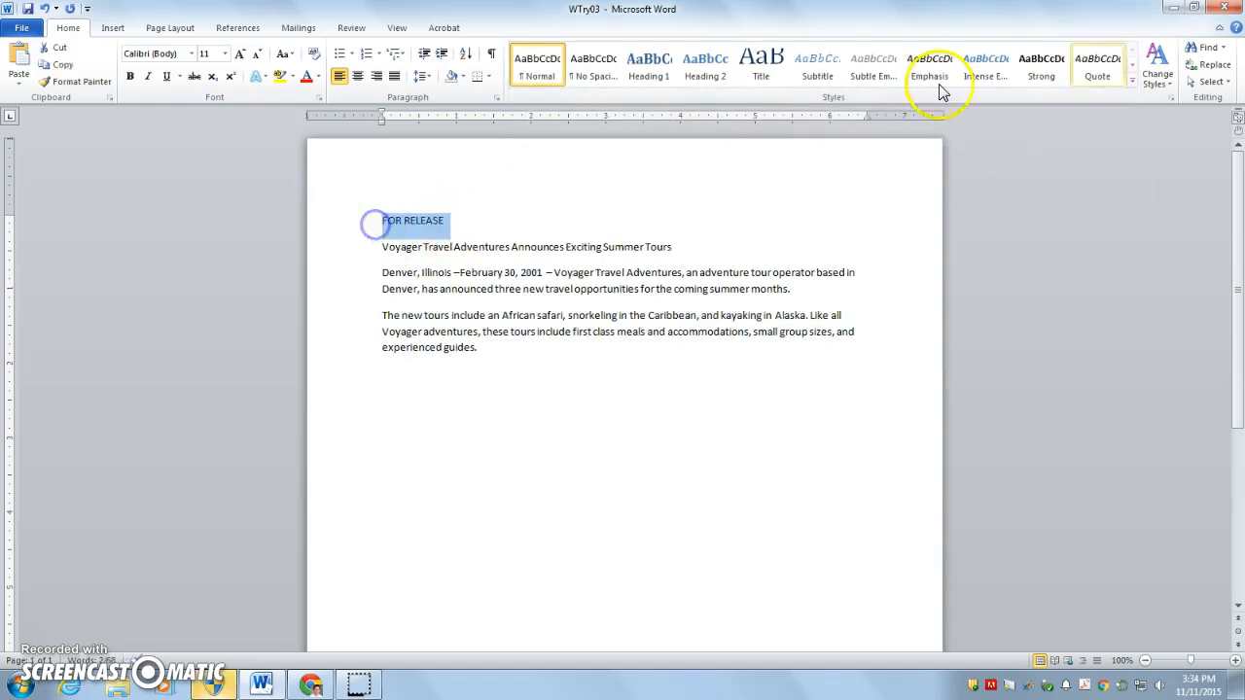
click(1132, 81)
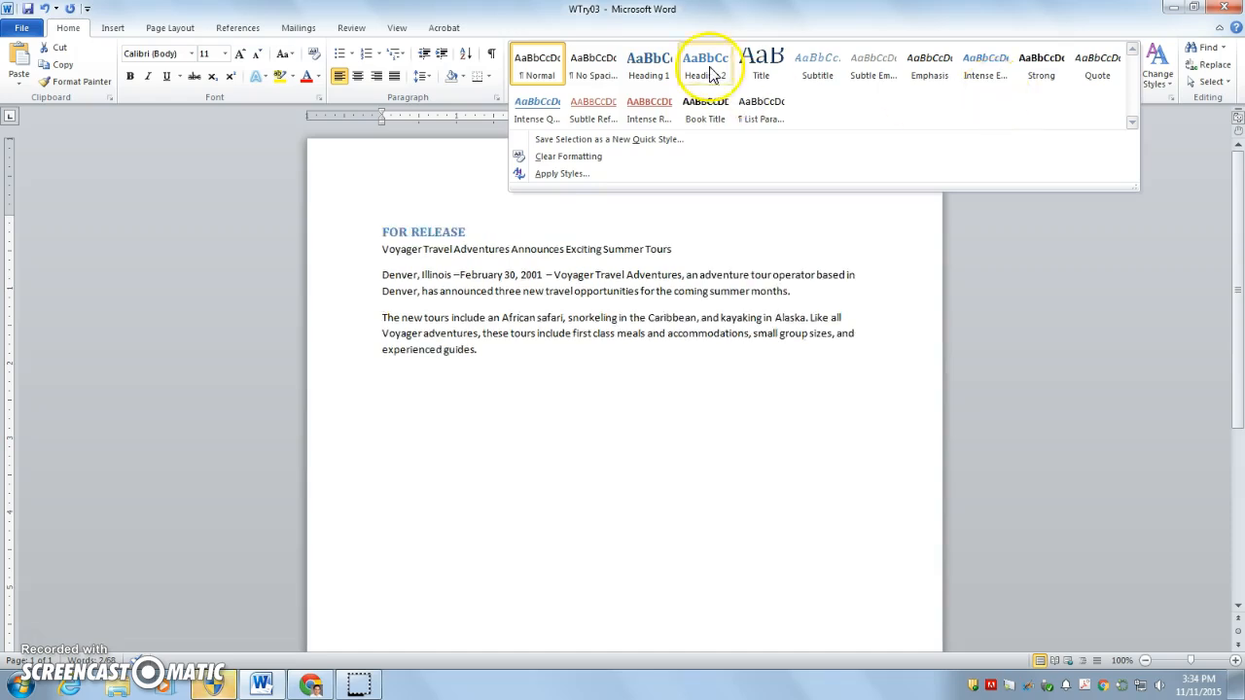
click(669, 68)
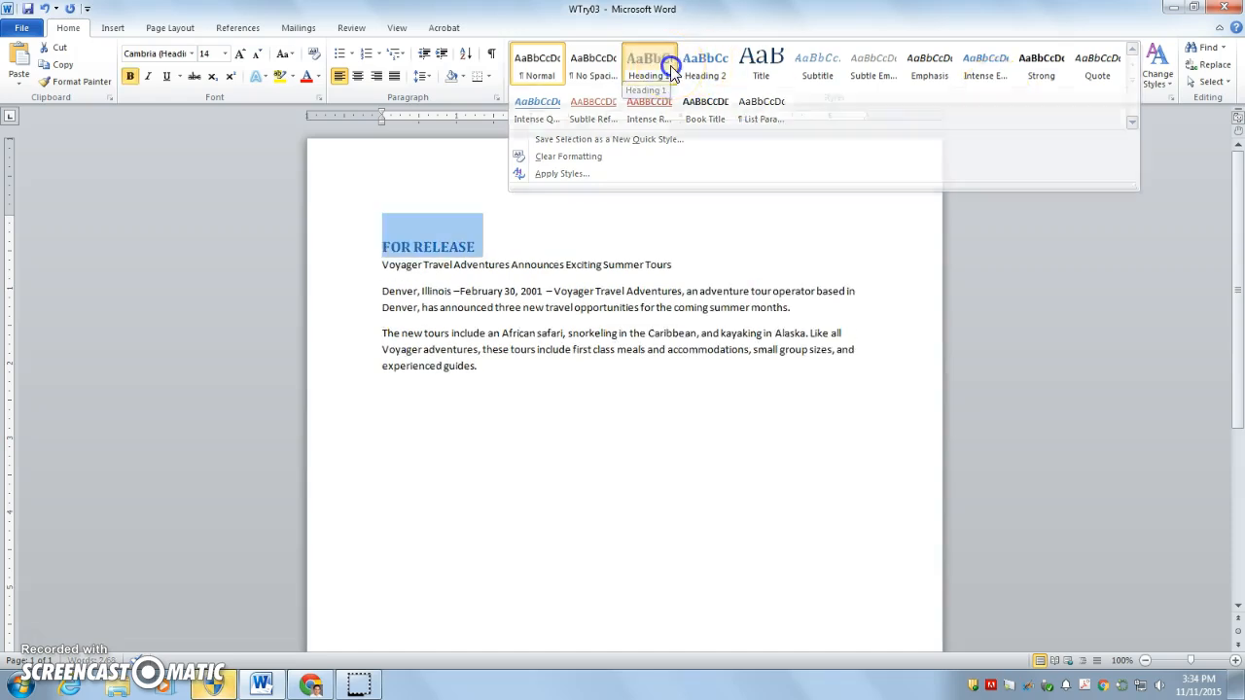
click(628, 334)
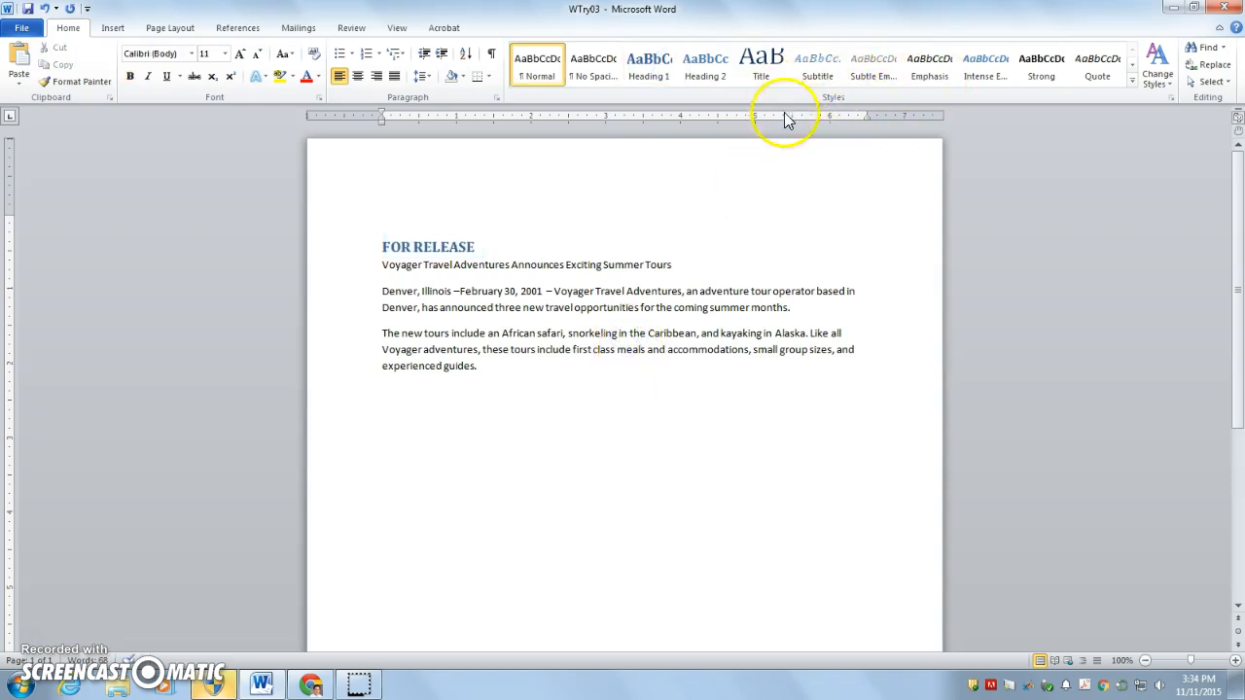
Choose the Subtle Emphasis style at the insertion point in the last paragraph and look over the full list of styles.
click(1170, 101)
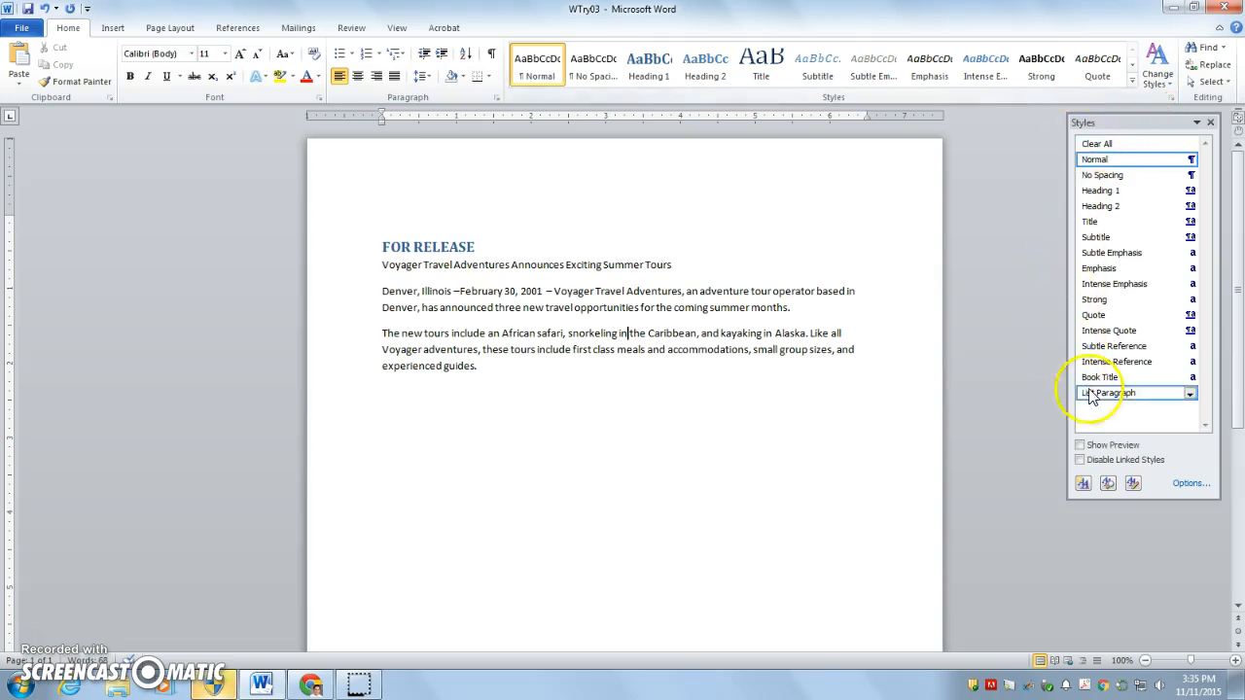
click(1107, 255)
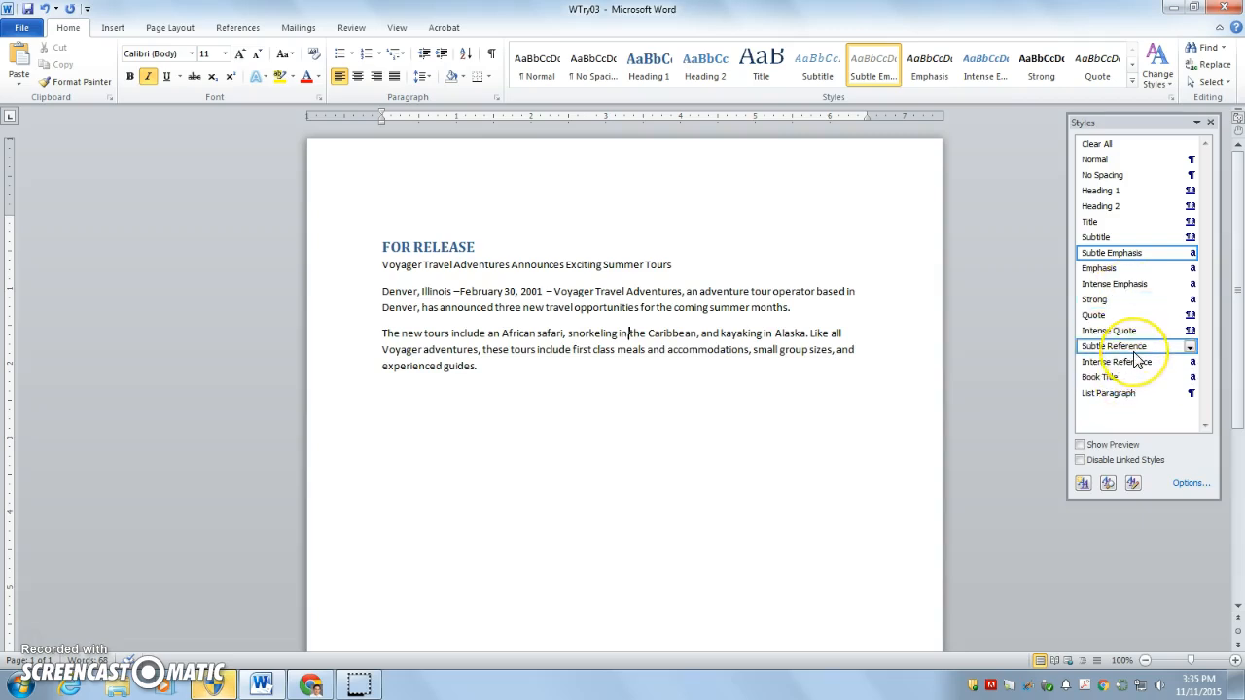
mouse_move(1134, 359)
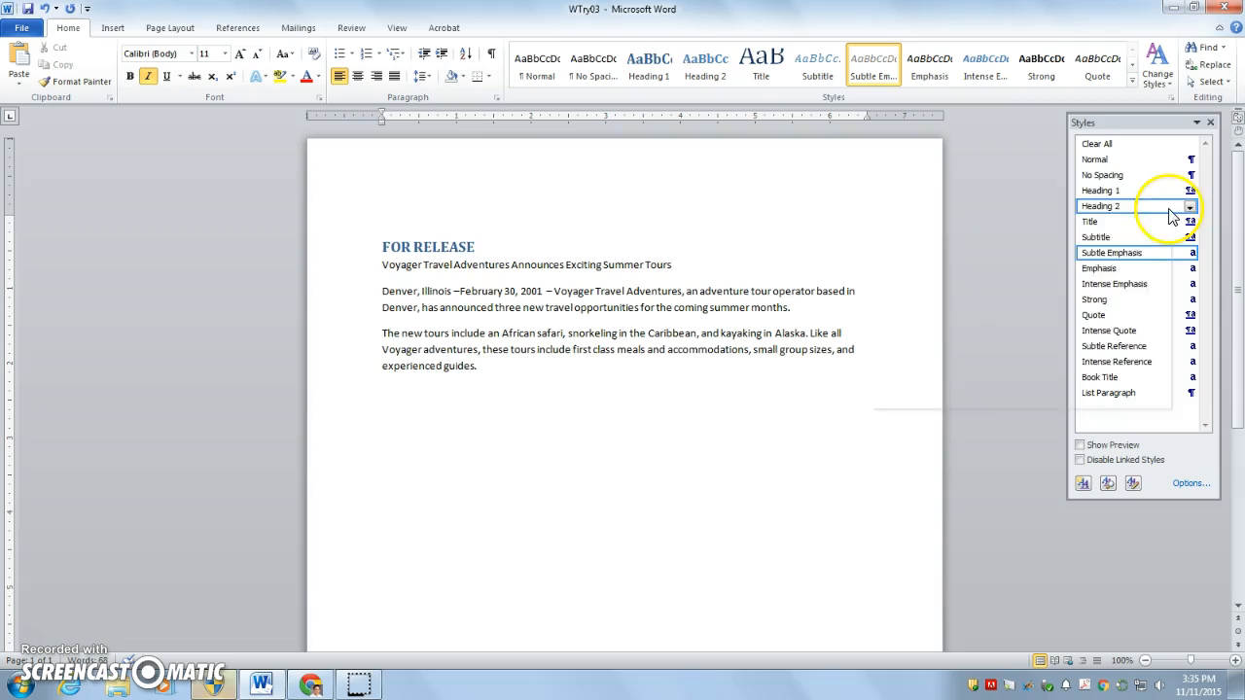
click(1209, 124)
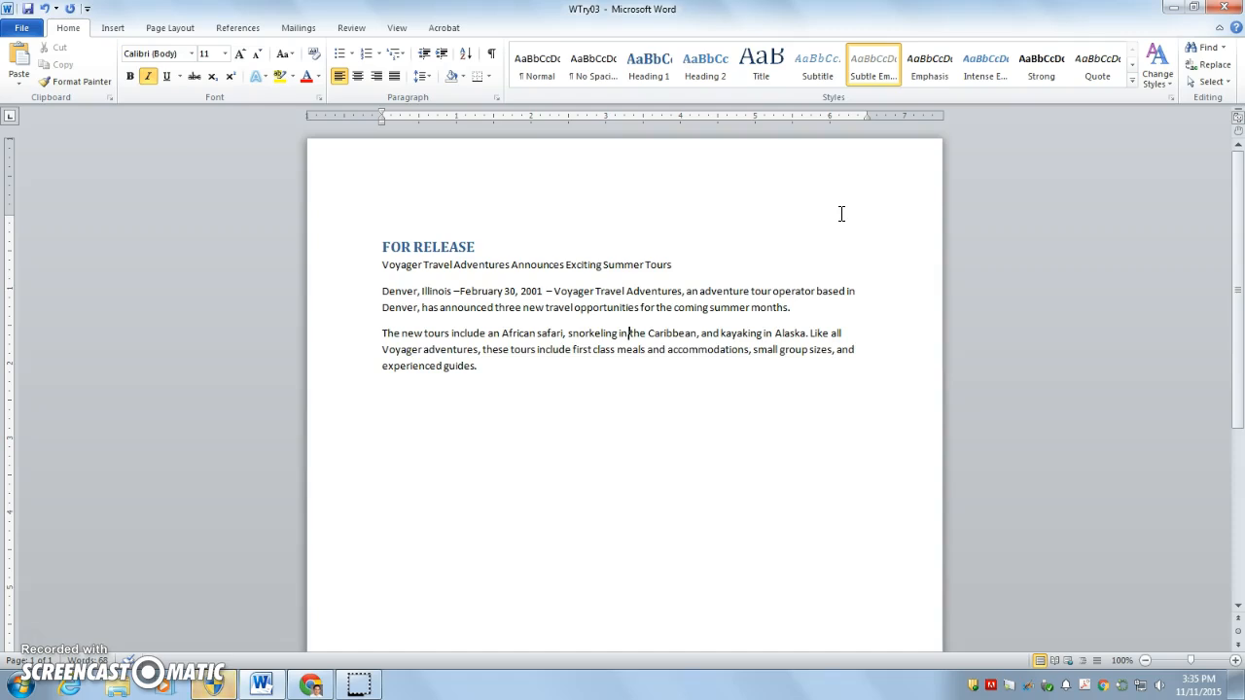
Preview the Fancy and Modern style sets, and apply the Newsprint style set to the document.
click(1154, 85)
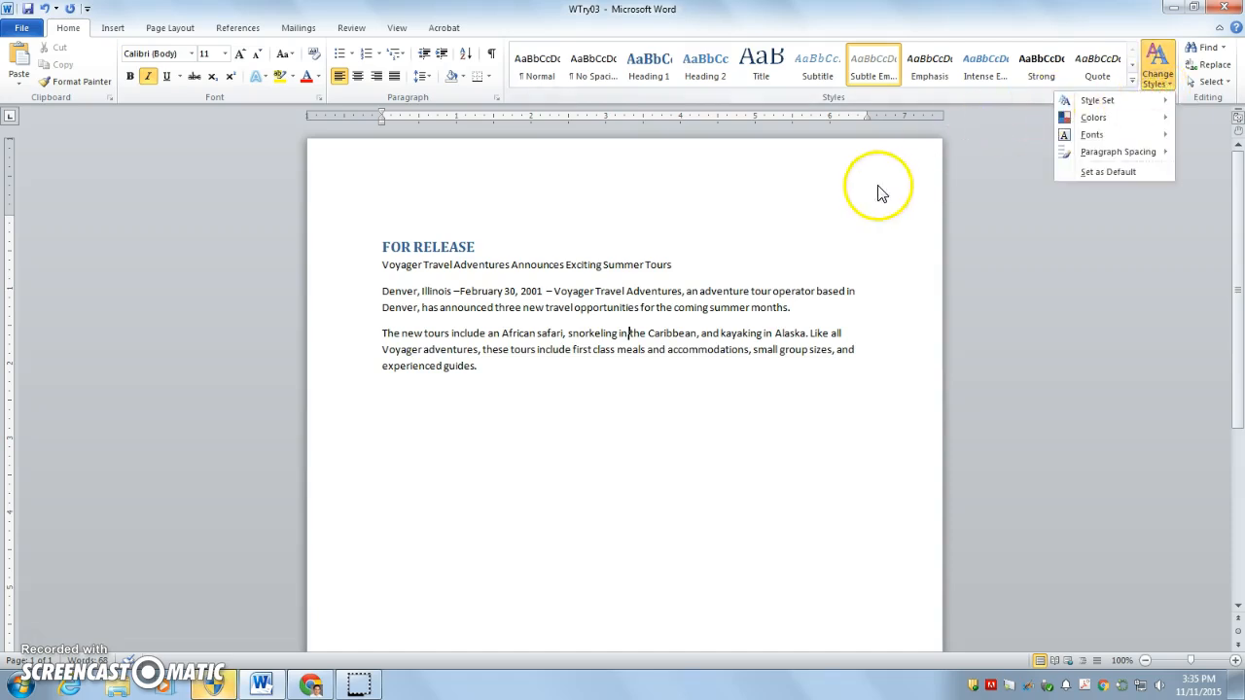
click(787, 232)
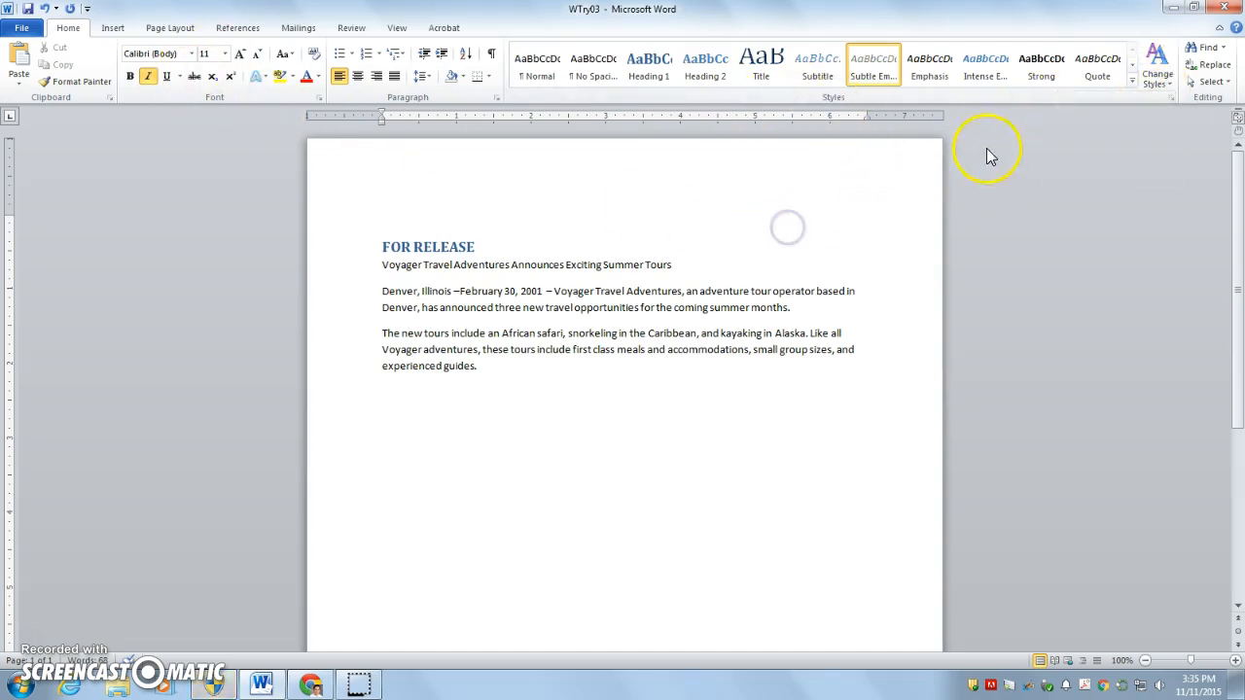
click(1147, 82)
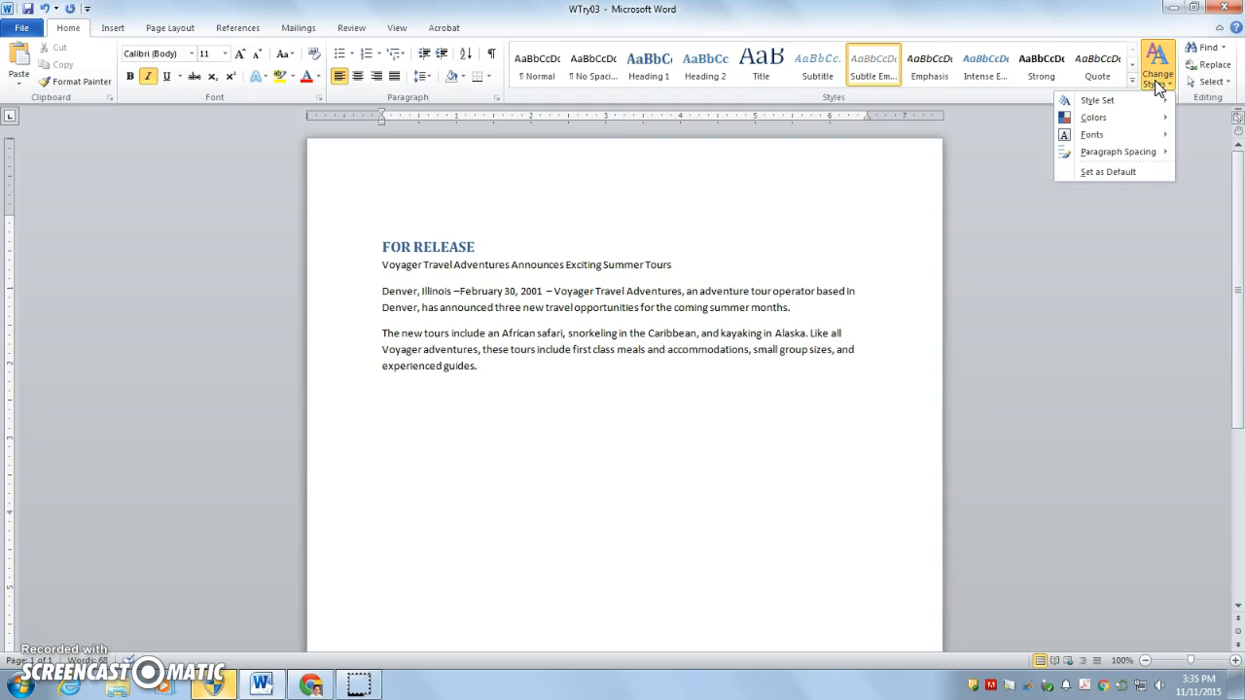
mouse_move(1099, 100)
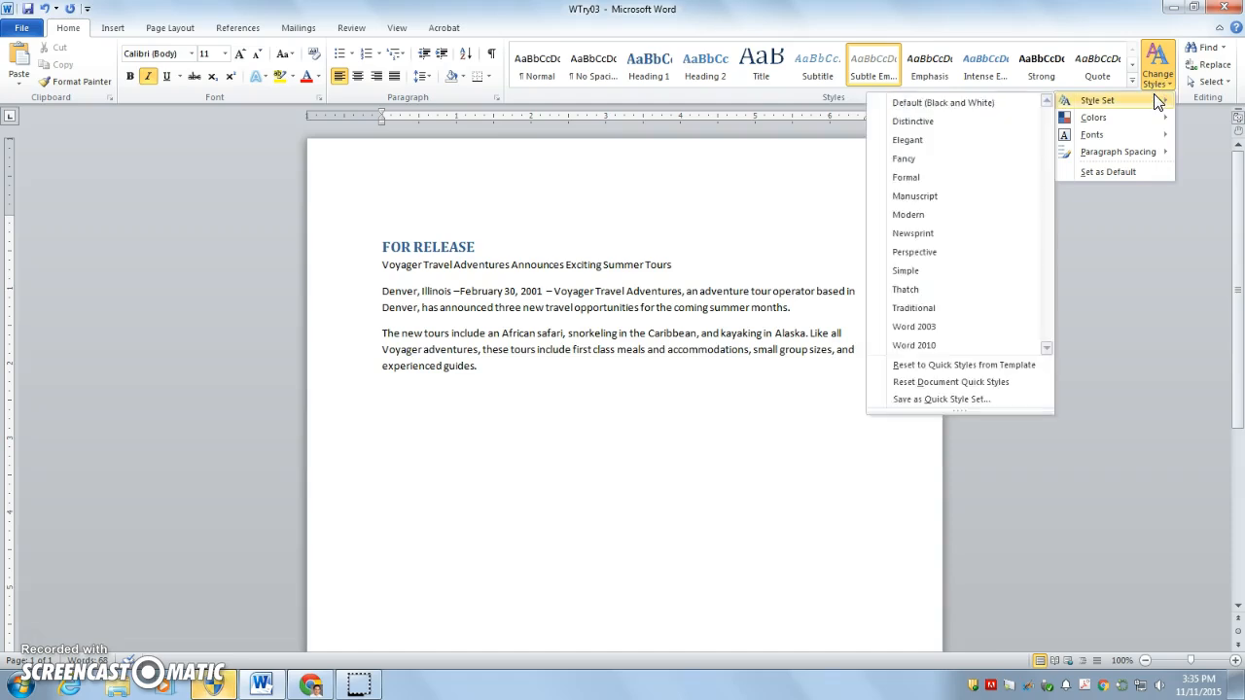
click(939, 165)
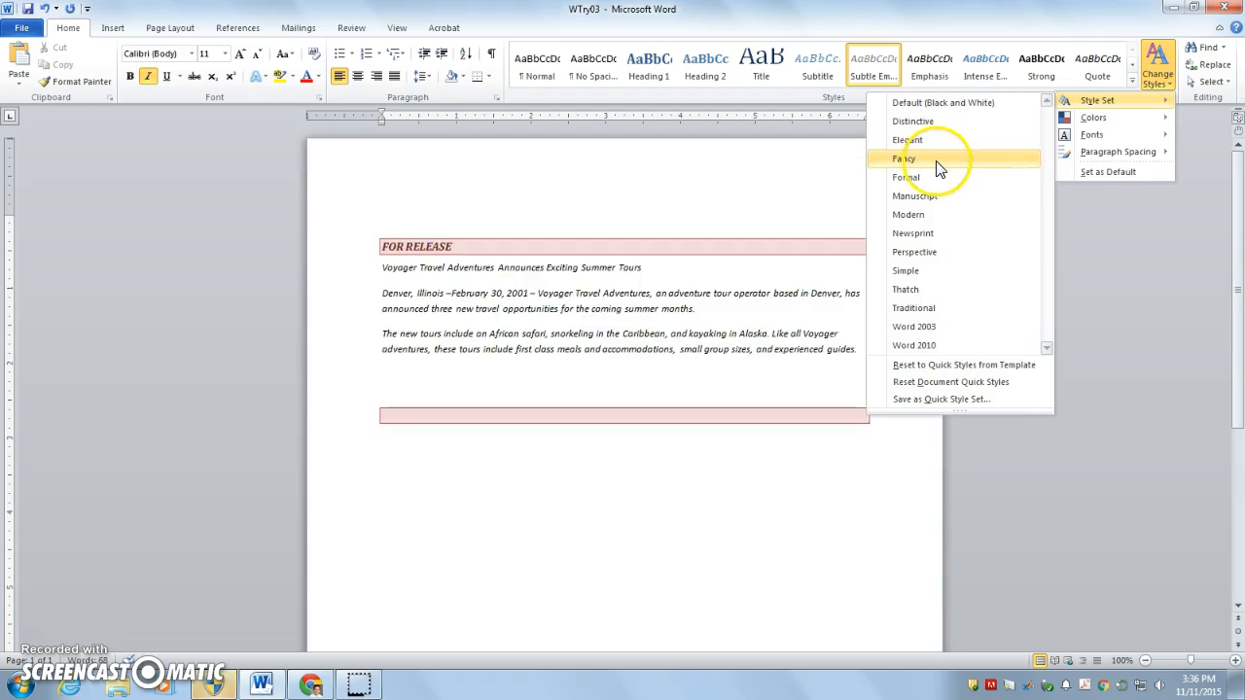
click(931, 223)
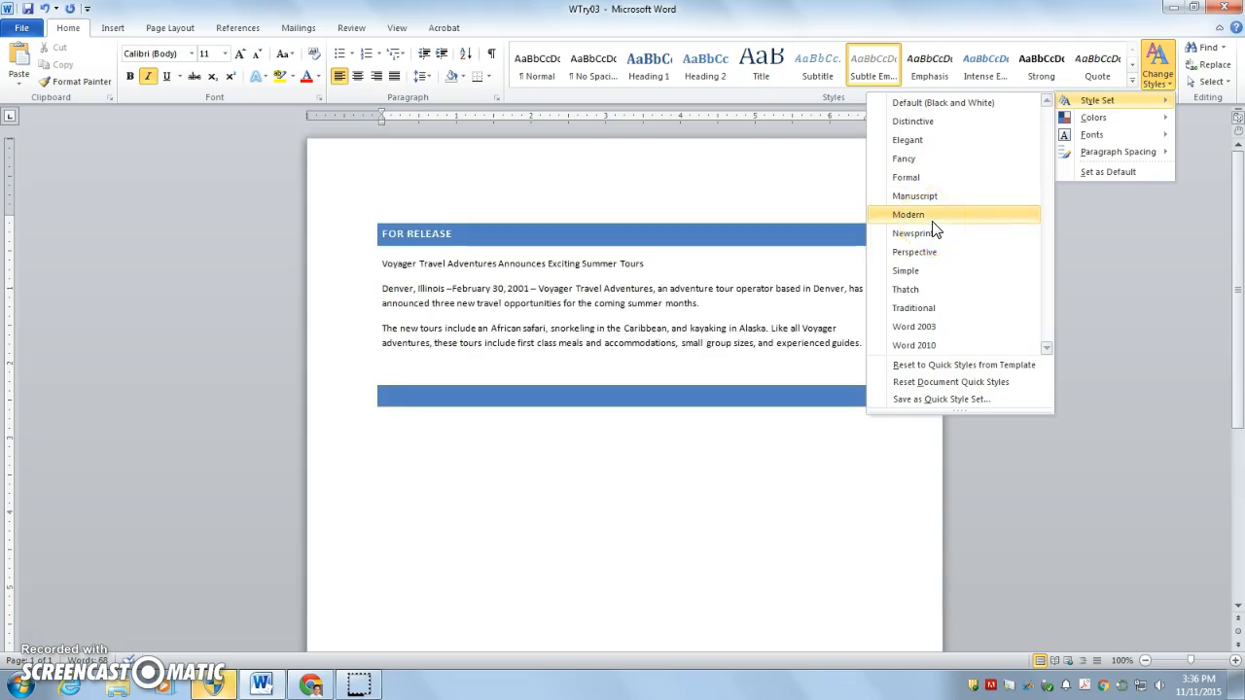
click(933, 239)
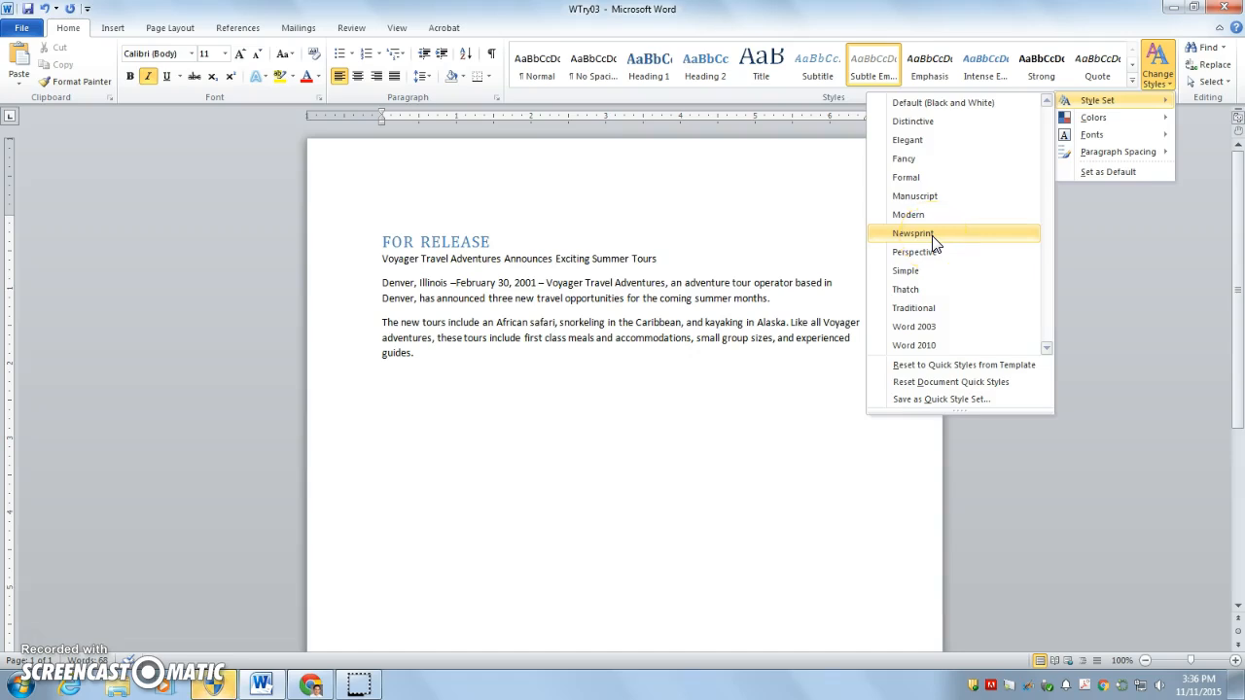
click(933, 237)
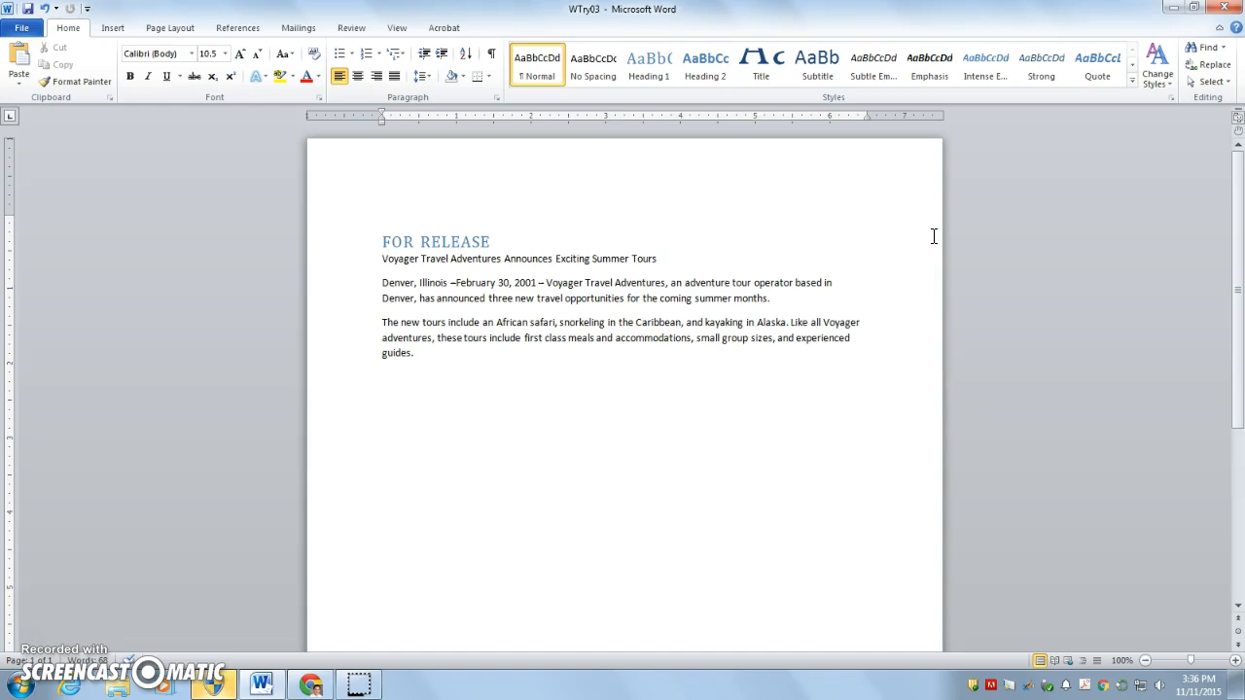
Preview the built-in document themes, such as Flow, on the press release without applying one.
click(179, 28)
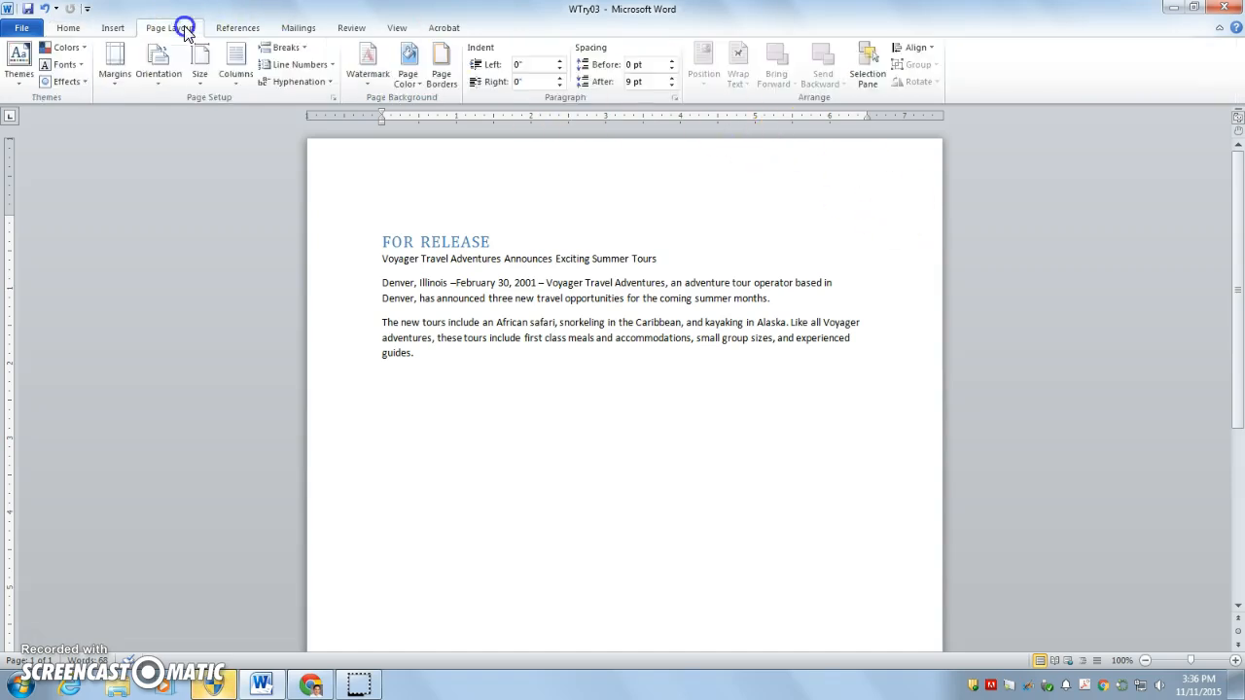
click(17, 83)
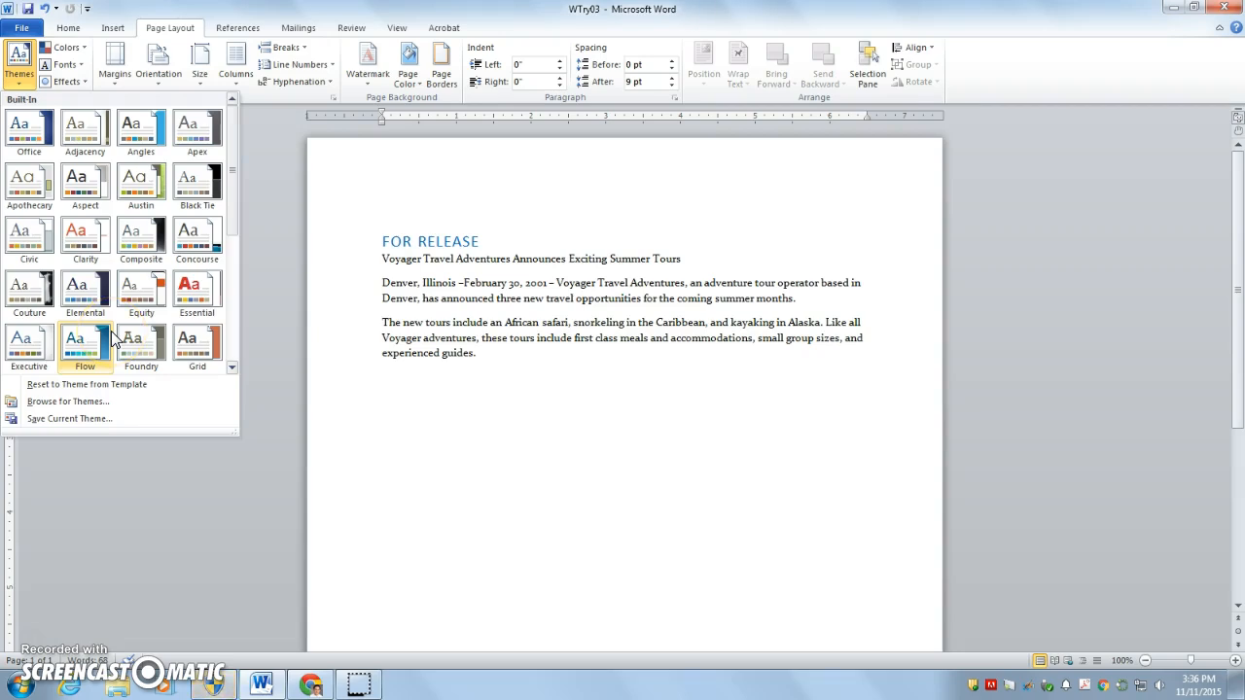
click(63, 29)
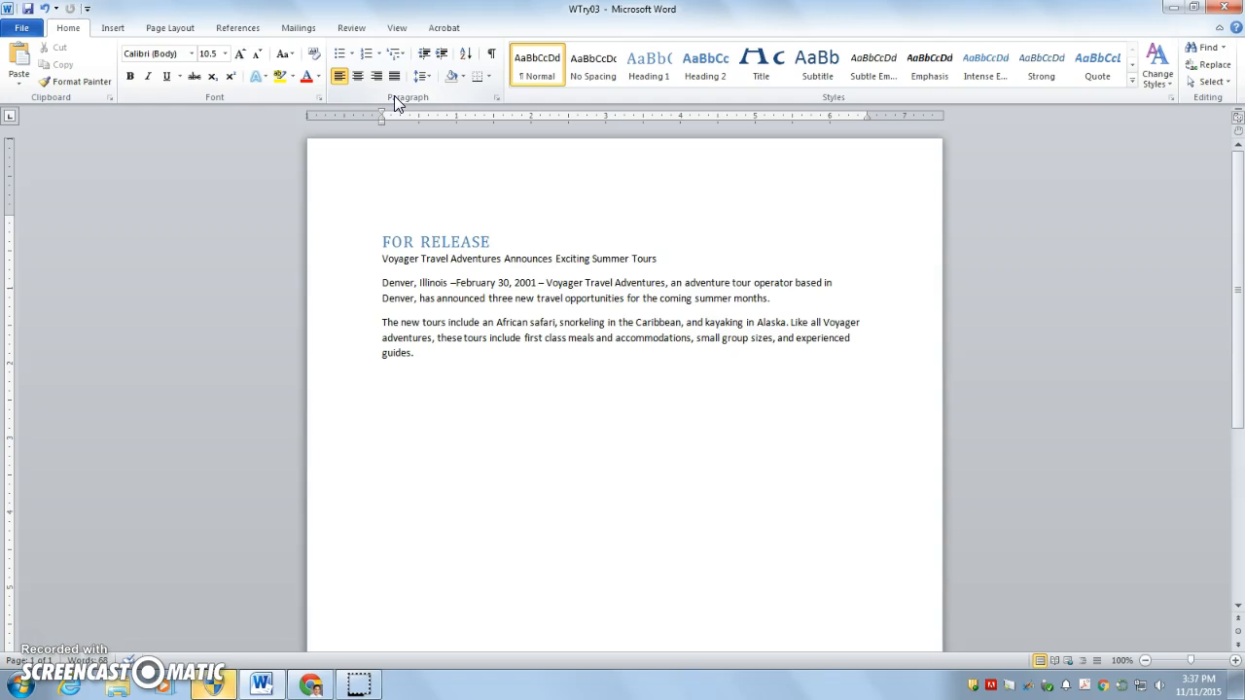
Place the insertion point before "The new tours" and show the Use overtype mode setting in the advanced editing options without saving changes.
click(384, 322)
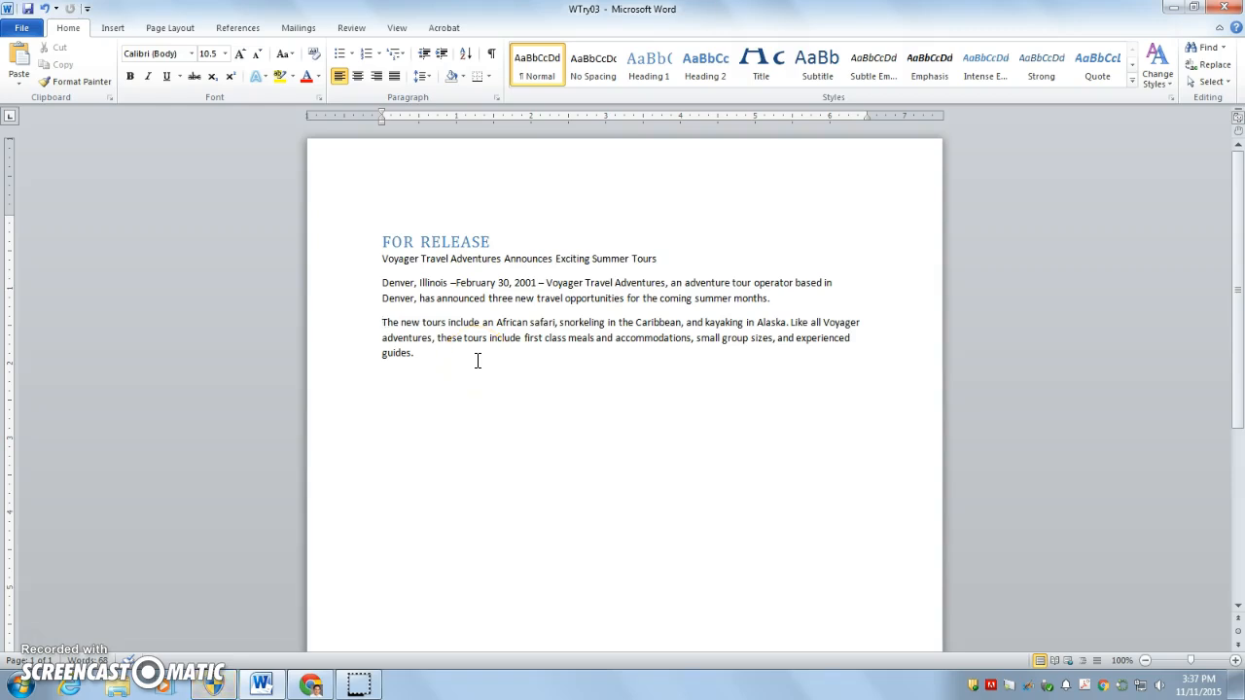
click(289, 577)
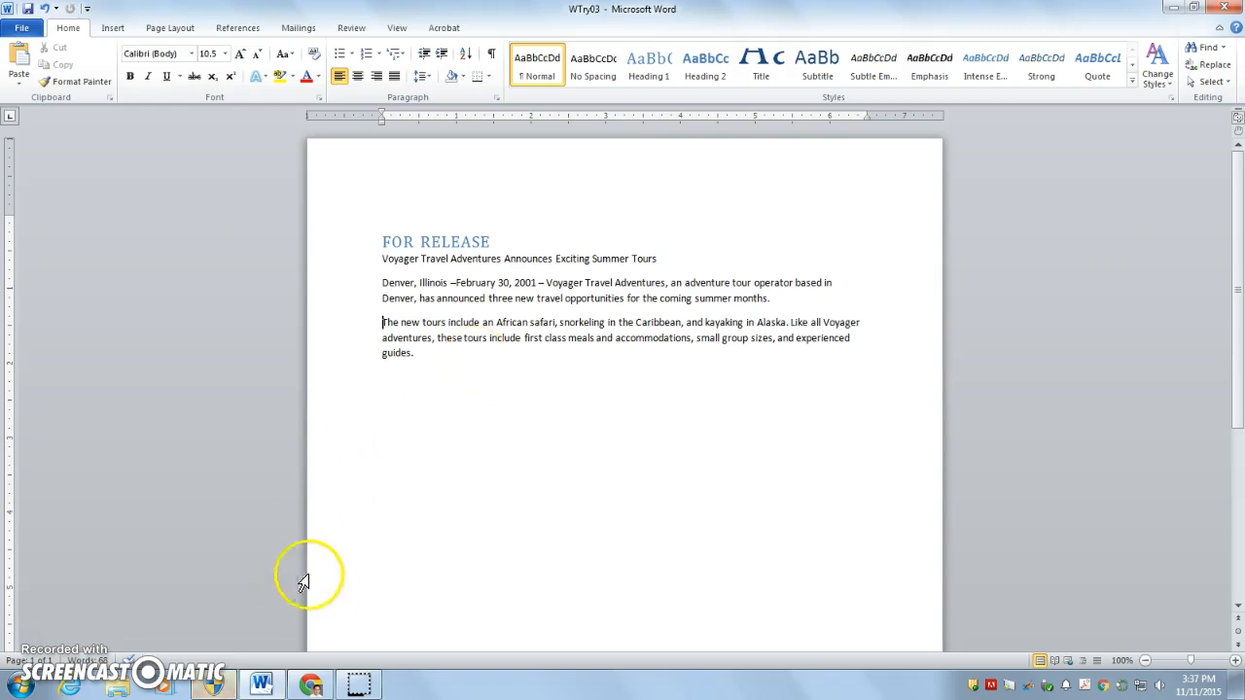
click(18, 34)
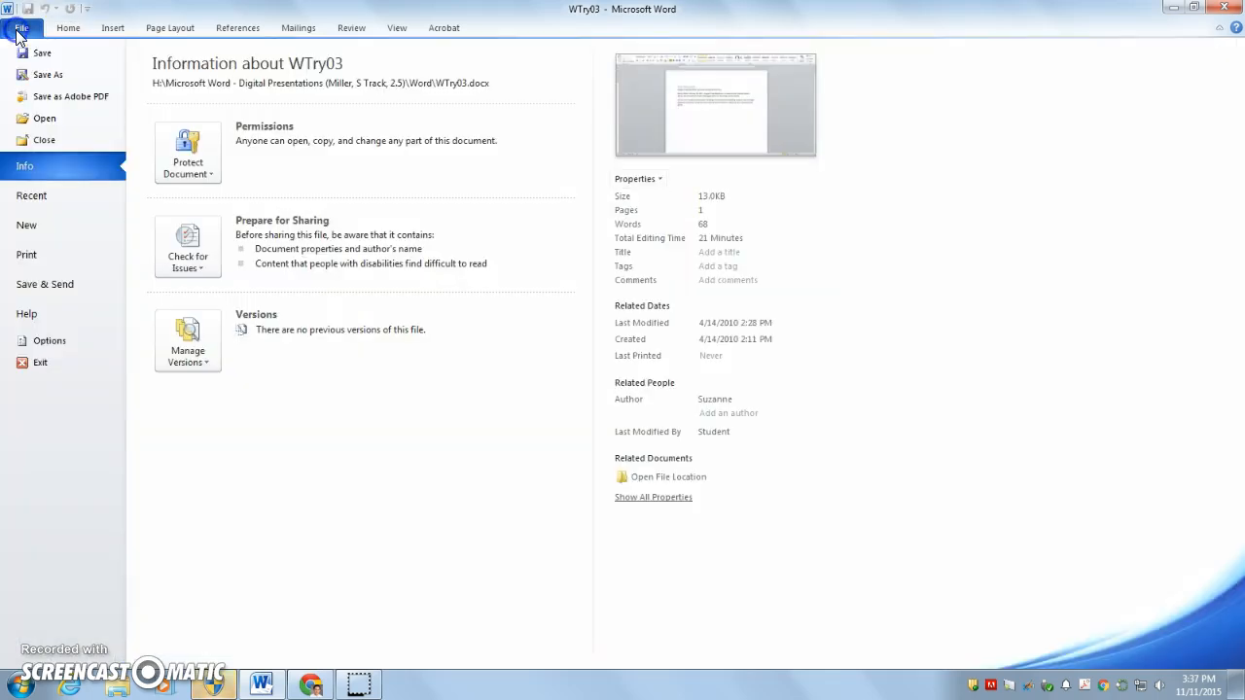
click(80, 342)
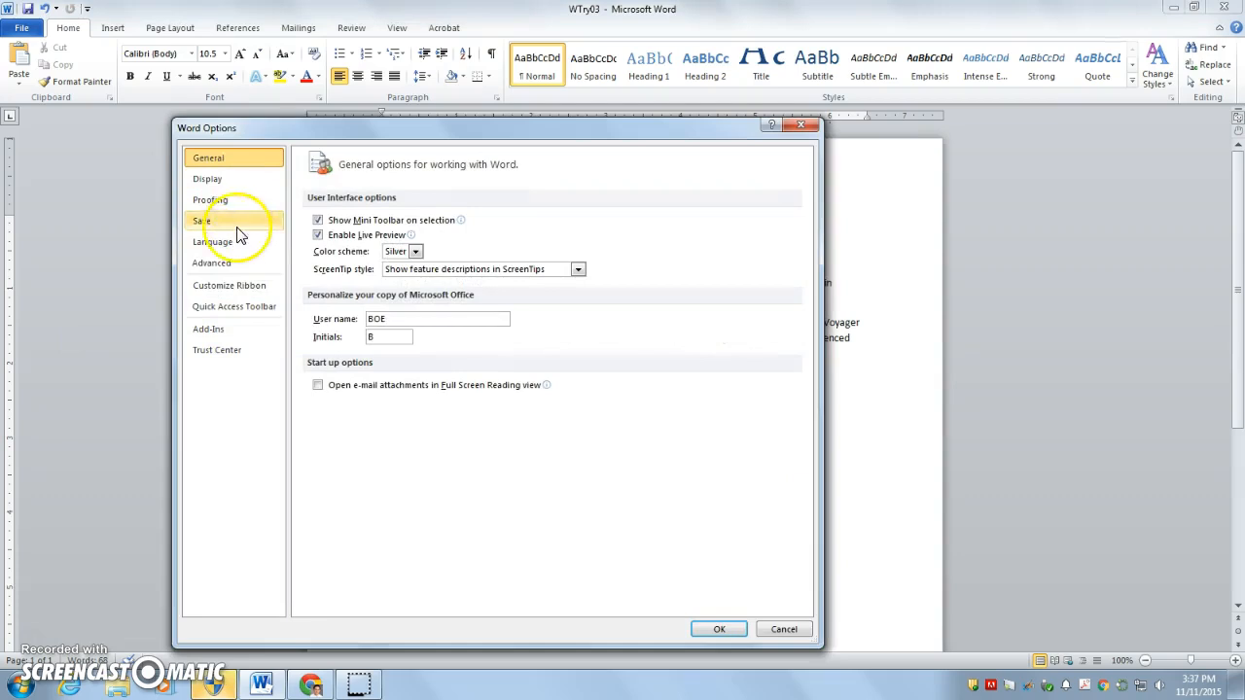
click(241, 265)
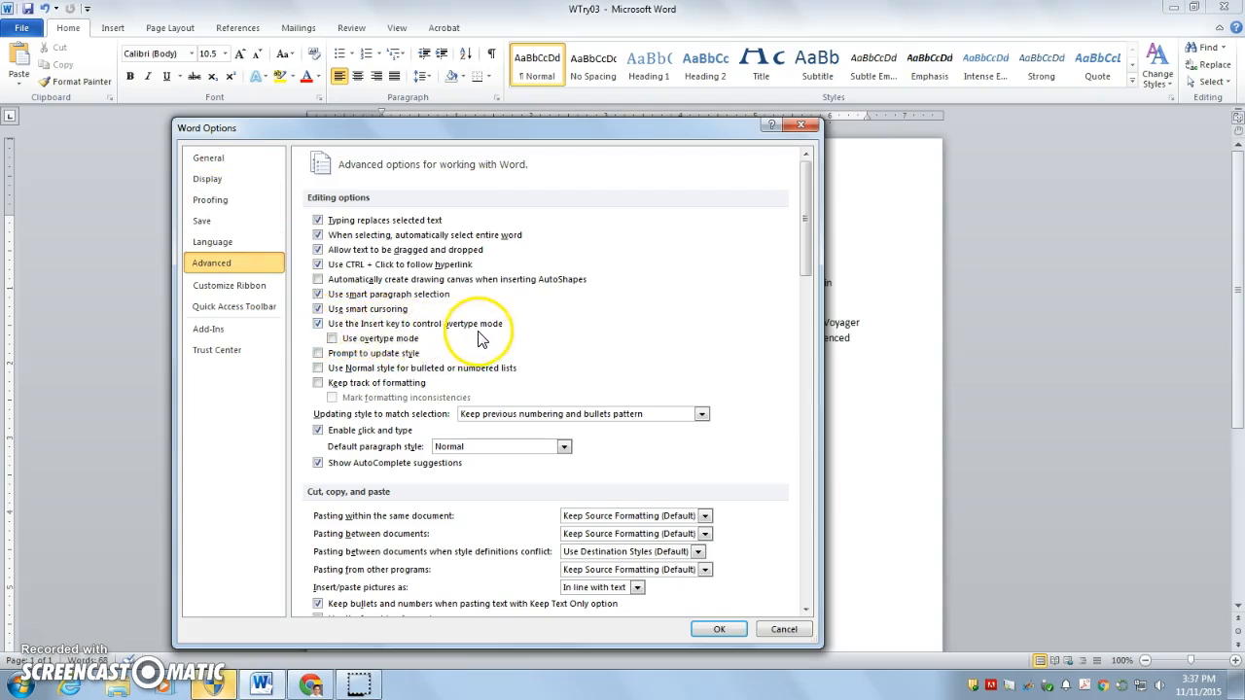
click(332, 339)
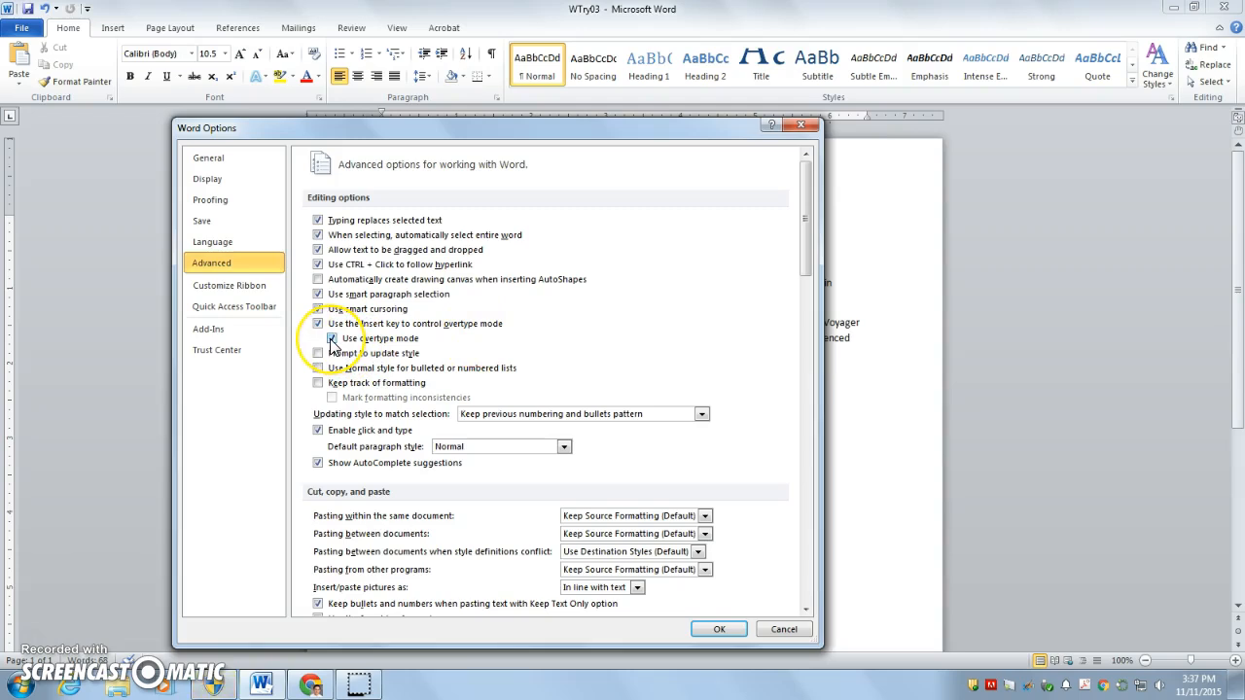
click(719, 629)
click(625, 382)
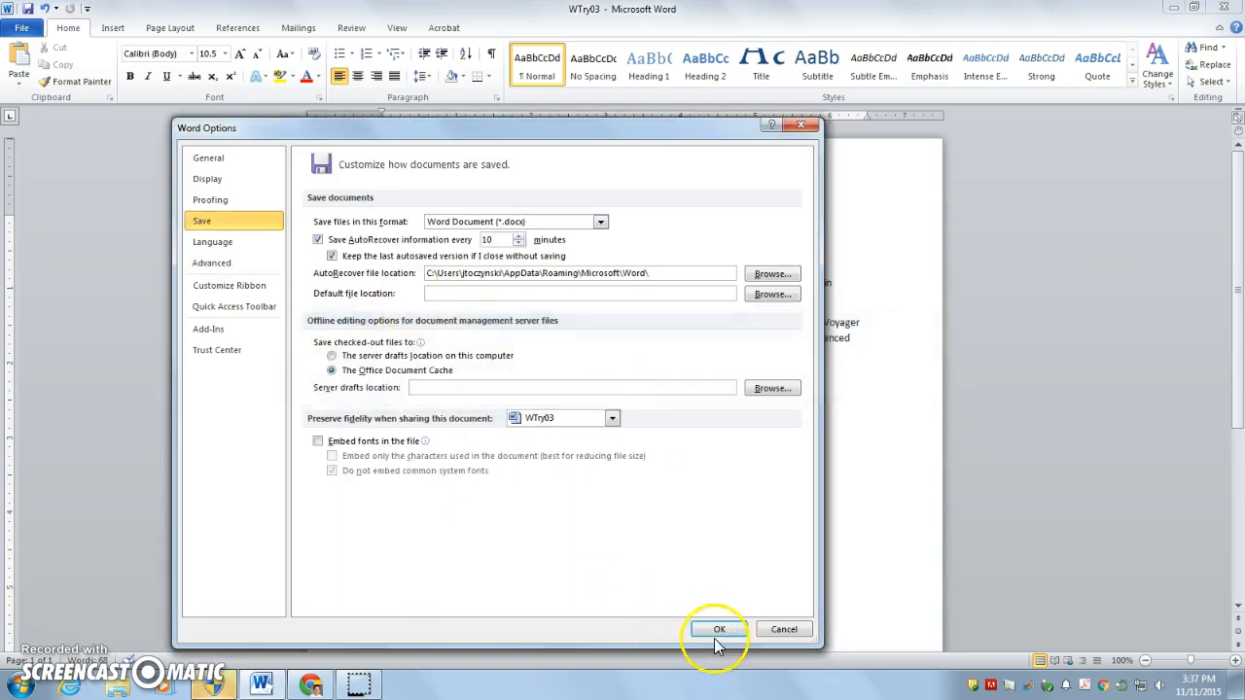
click(806, 125)
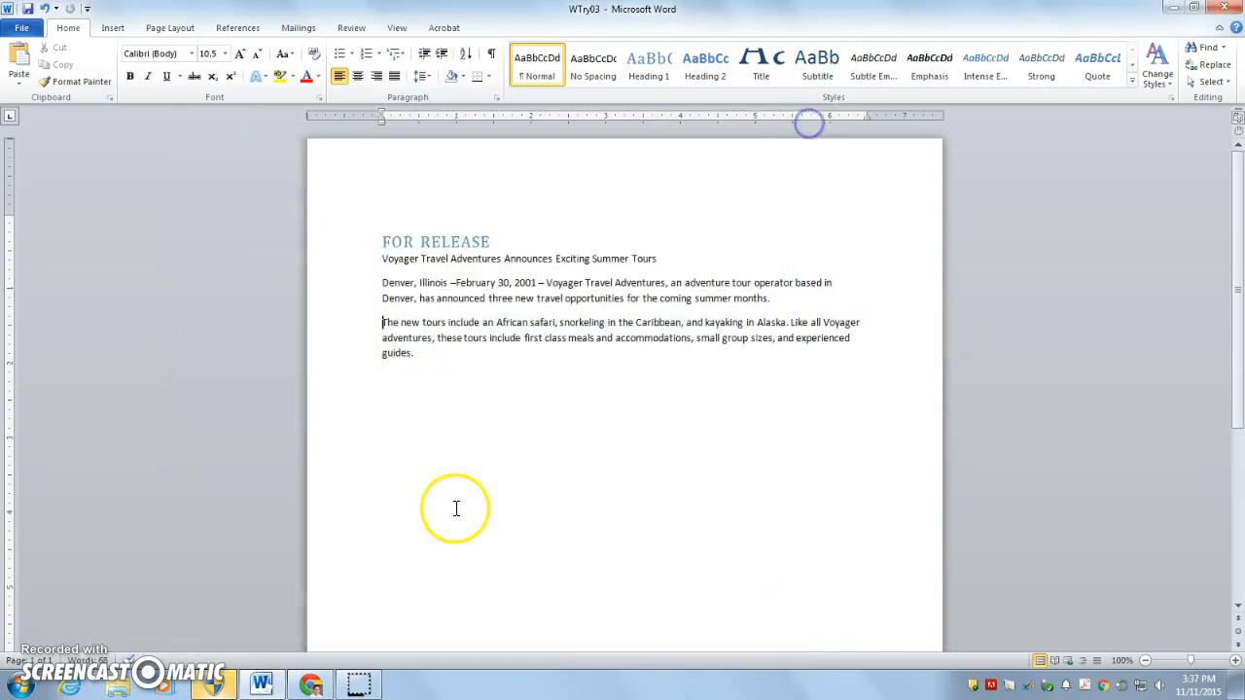
Add the Overtype indicator to the status bar.
right_click(180, 661)
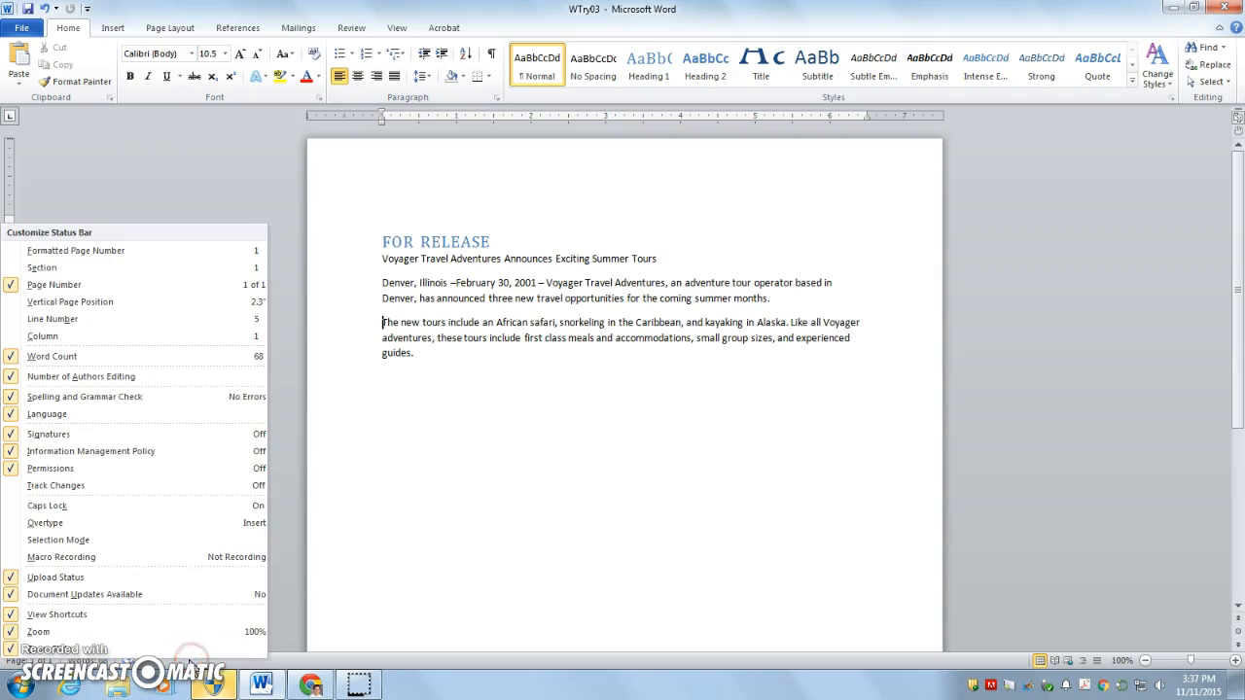
click(148, 535)
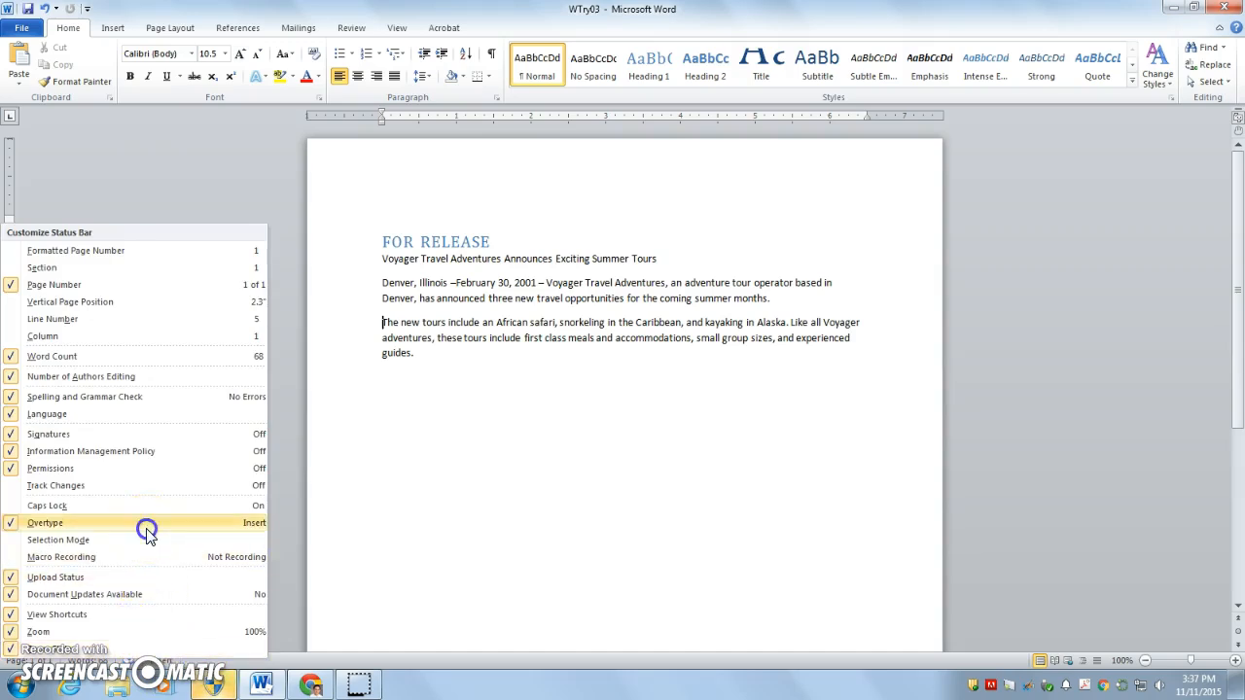
click(275, 560)
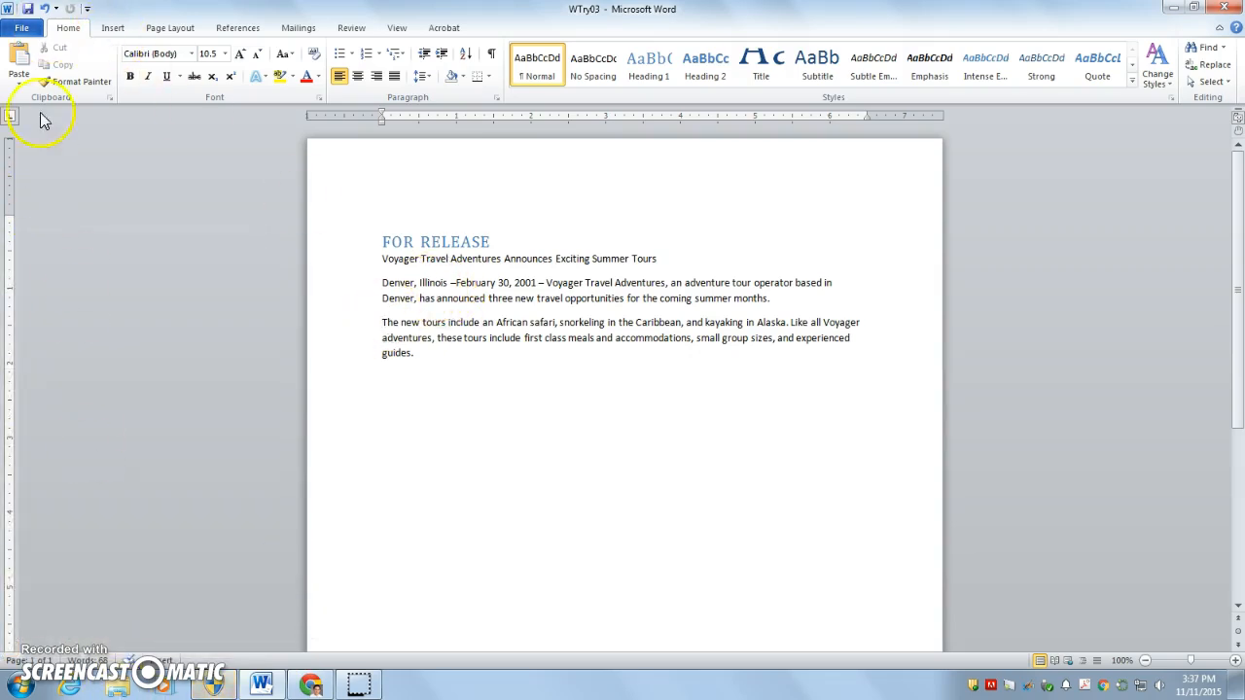
Review the overtype settings in the advanced editing options again and close the options unchanged.
click(22, 28)
click(50, 340)
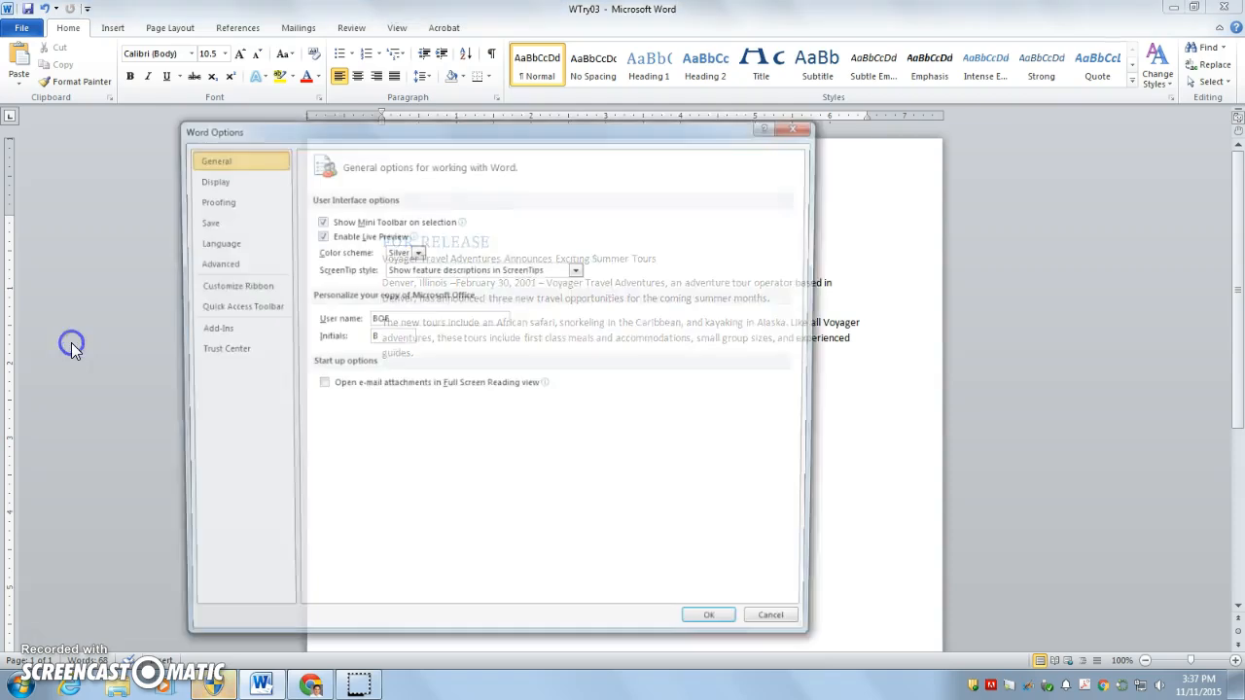
click(211, 263)
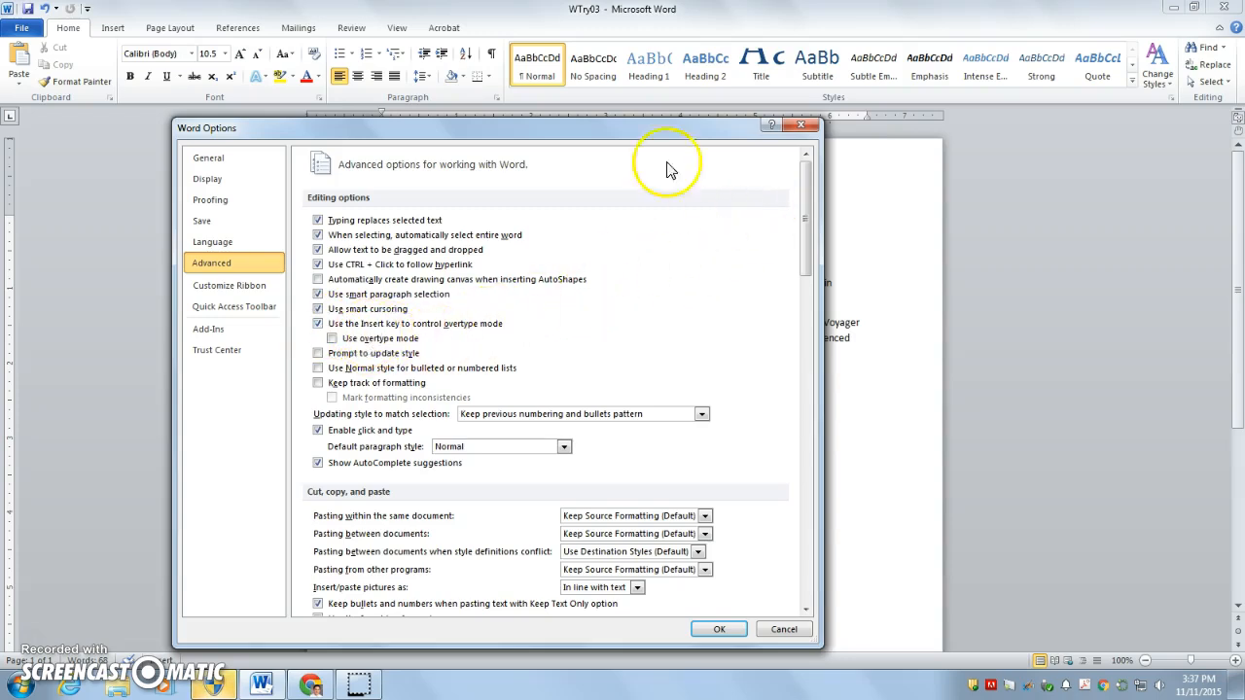
click(803, 126)
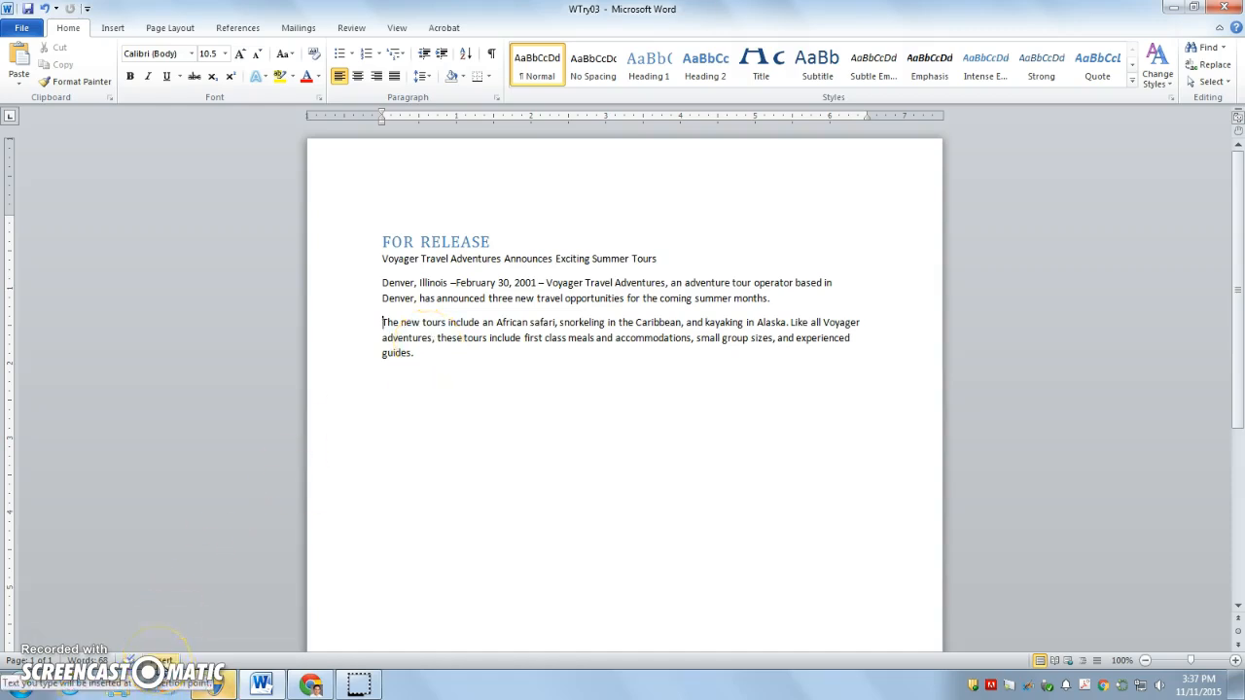
Insert "The team" in front of the last paragraph in insert mode, and remove it again.
text(The )
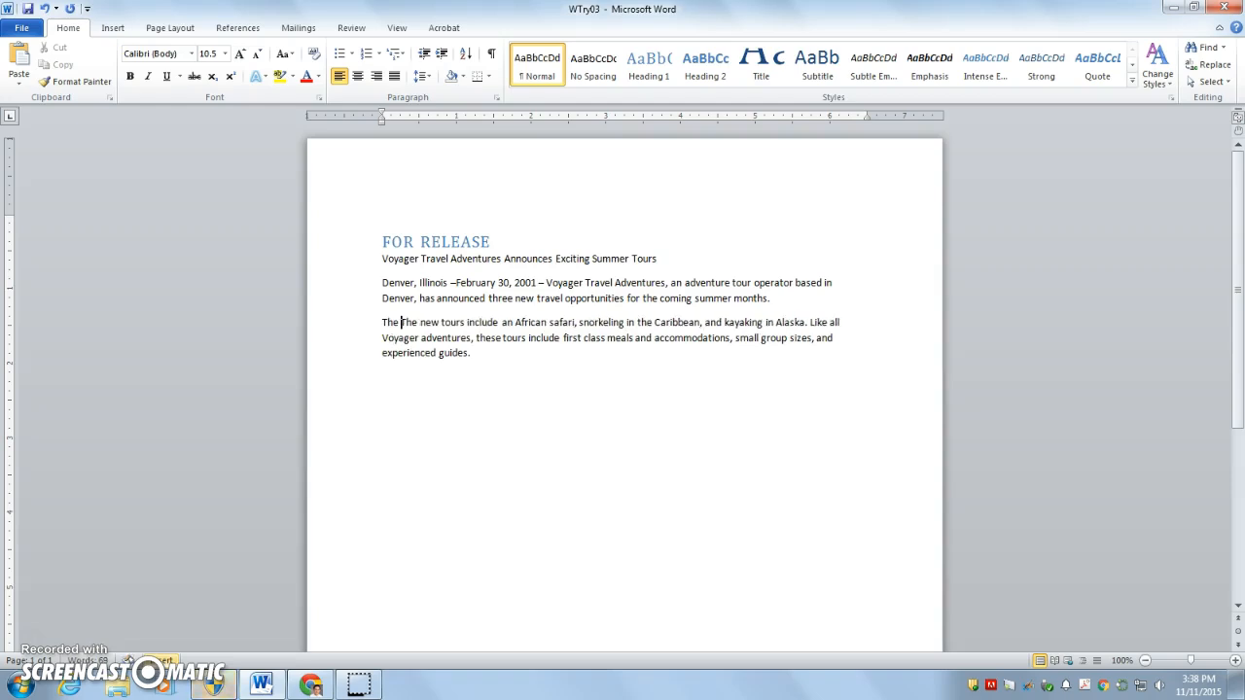
text(team)
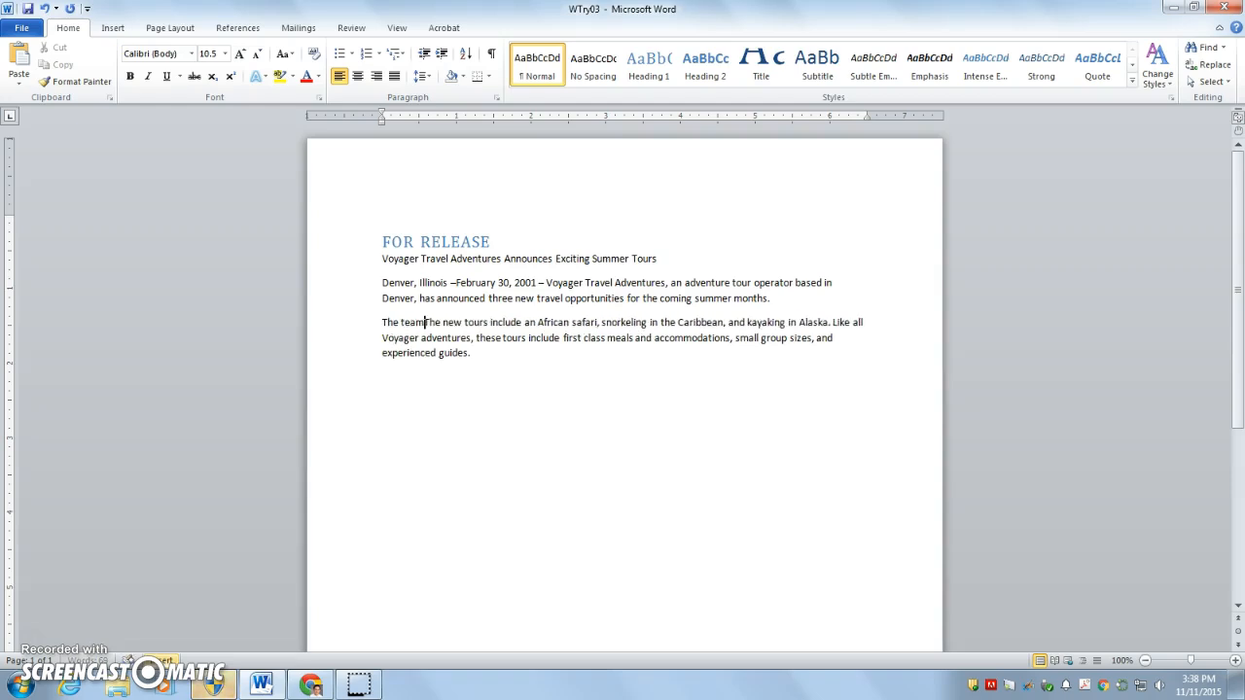
key(BackSpace)
key(BackSpace)
key(BackSpace)
key(BackSpace)
key(BackSpace)
key(BackSpace)
key(BackSpace)
key(BackSpace)
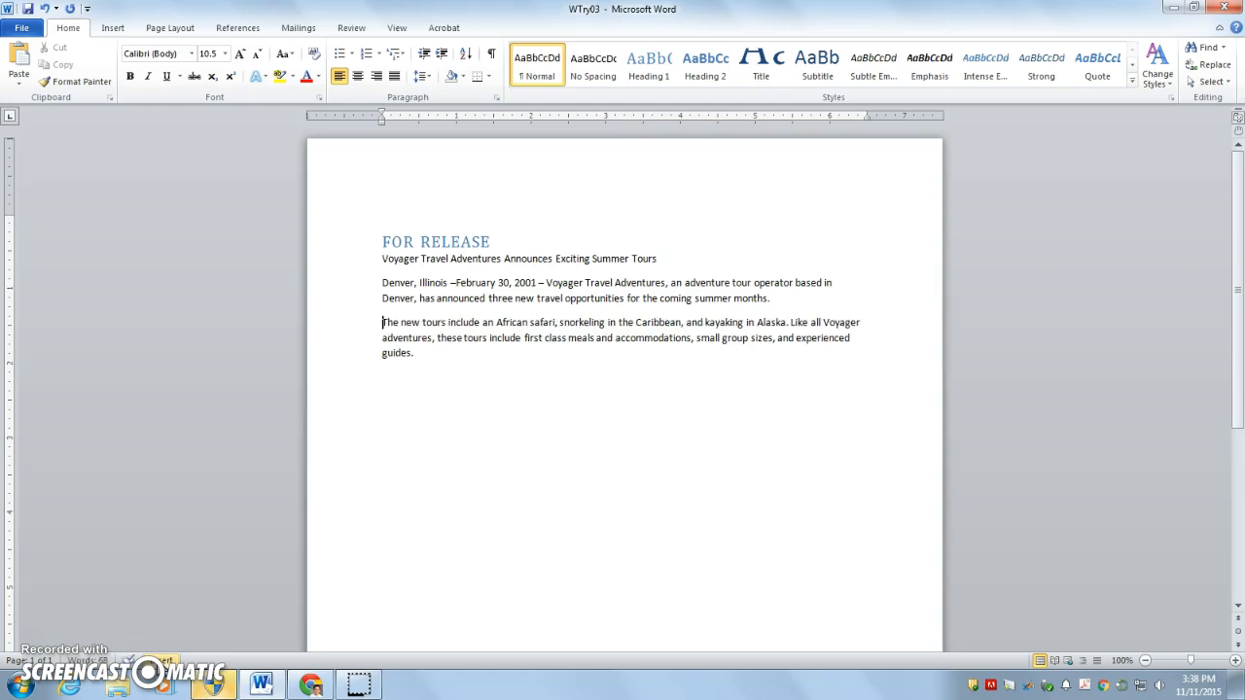
Switch to overtype mode and replace "The new tours include an" in the last paragraph with "The team won the game".
click(172, 654)
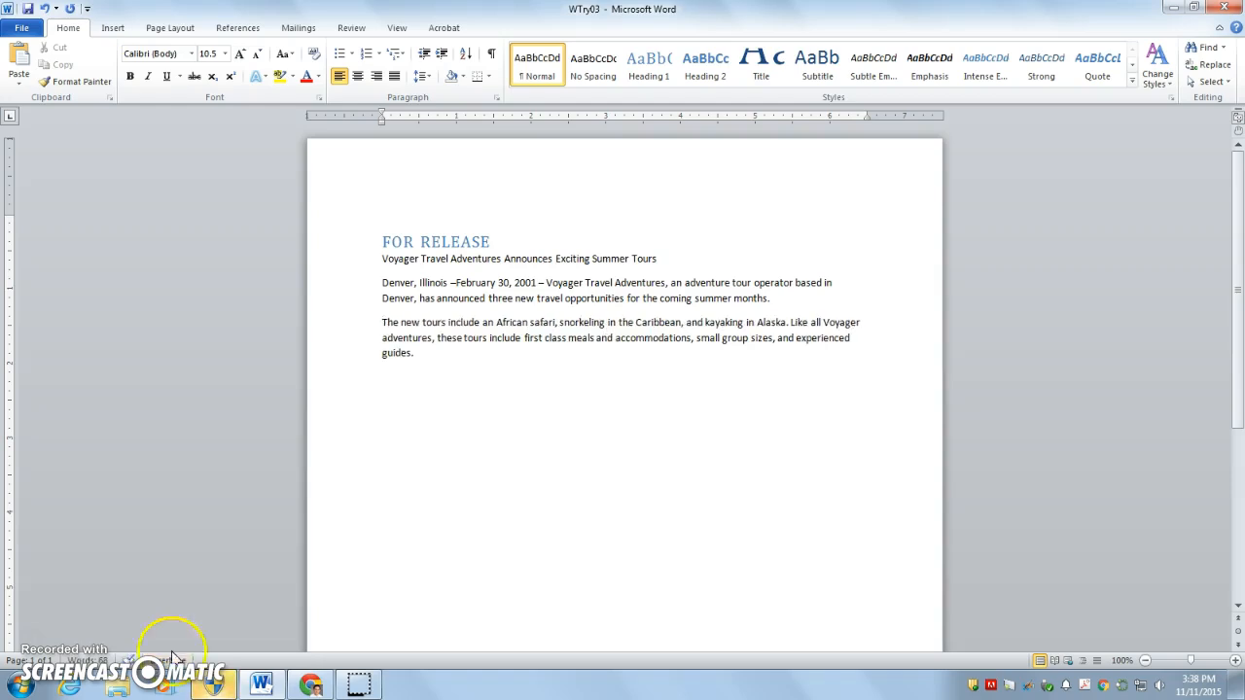
click(185, 659)
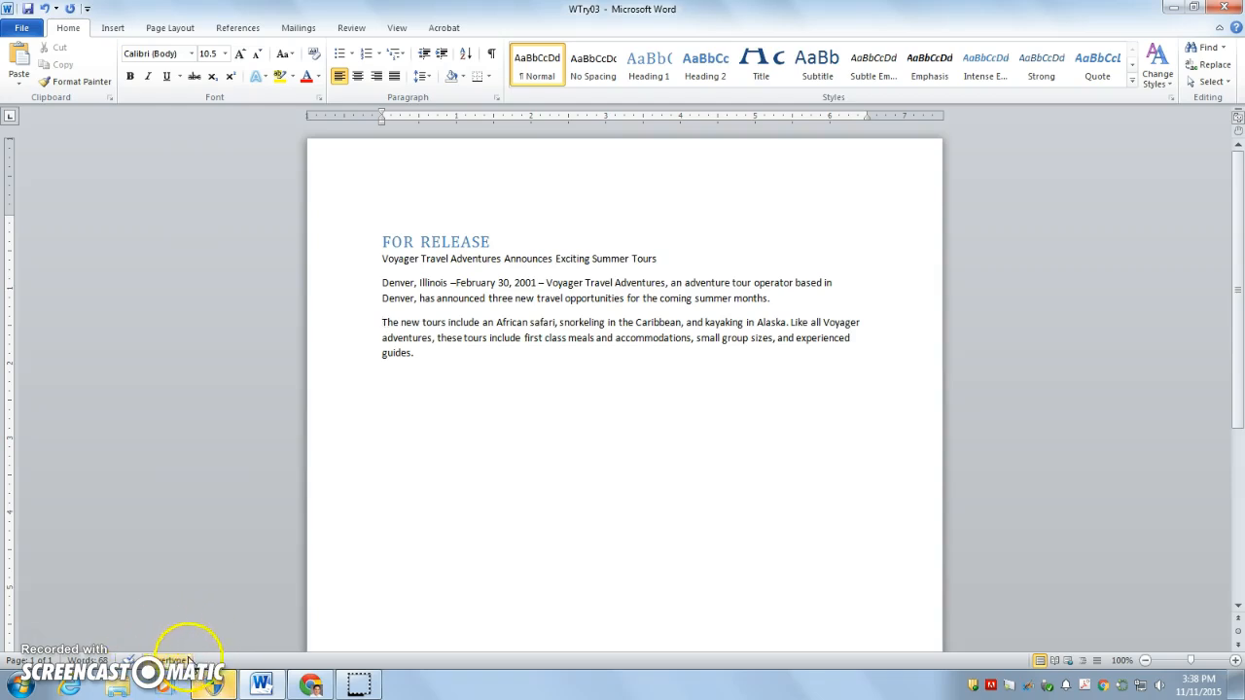
click(432, 484)
key(ctrl+Up)
key(Right)
key(Right)
key(Right)
text(te)
key(BackSpace)
key(BackSpace)
text(tea)
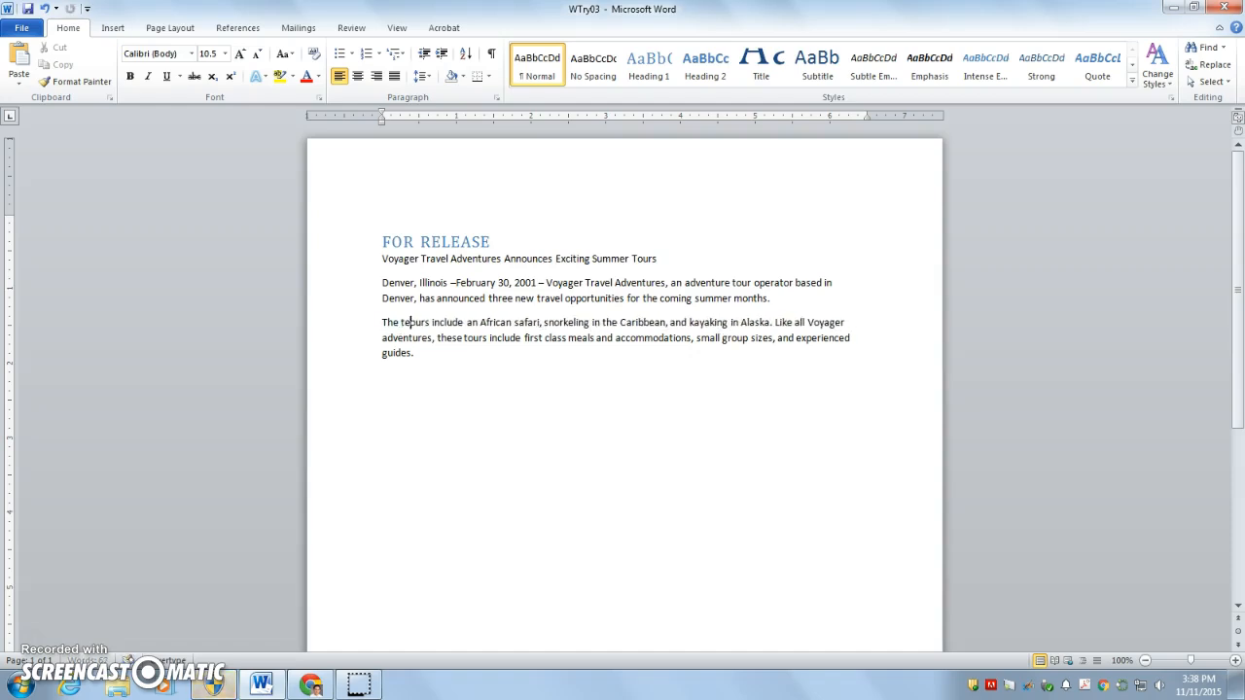
text(m)
key(Delete)
drag(425, 322, 468, 322)
text(won the game)
key(Delete)
key(Delete)
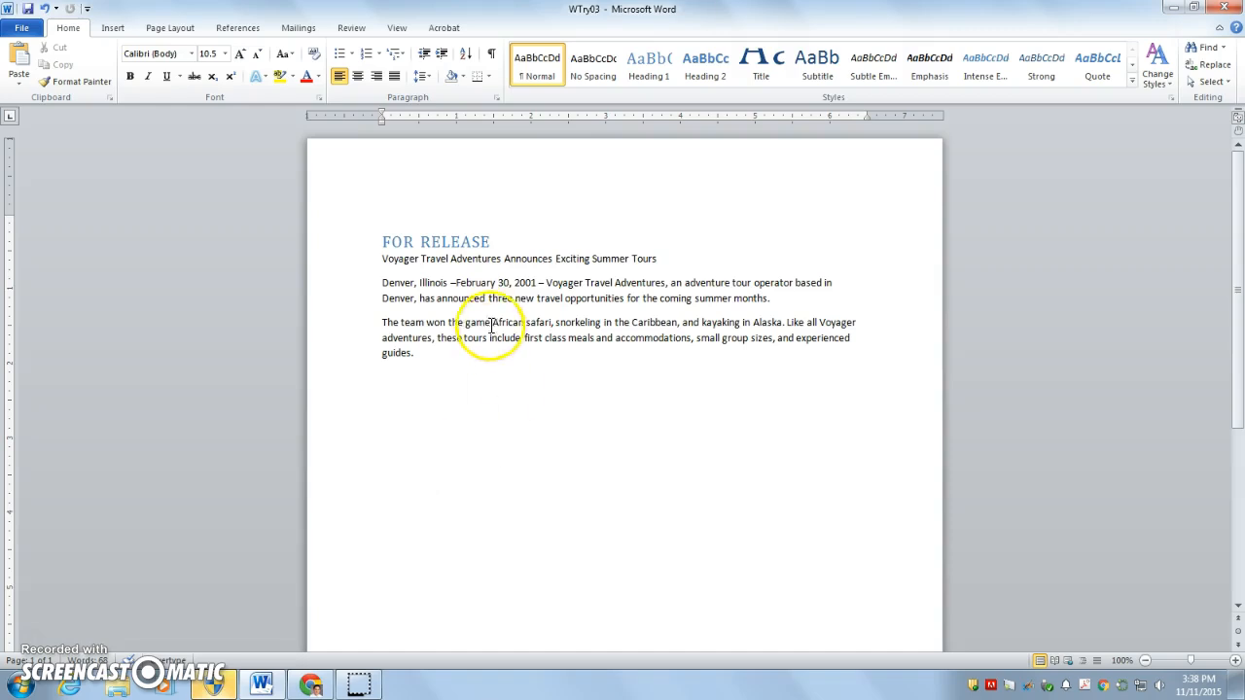
Delete "The team won the game" from the start of the last paragraph.
drag(492, 322, 382, 321)
key(Delete)
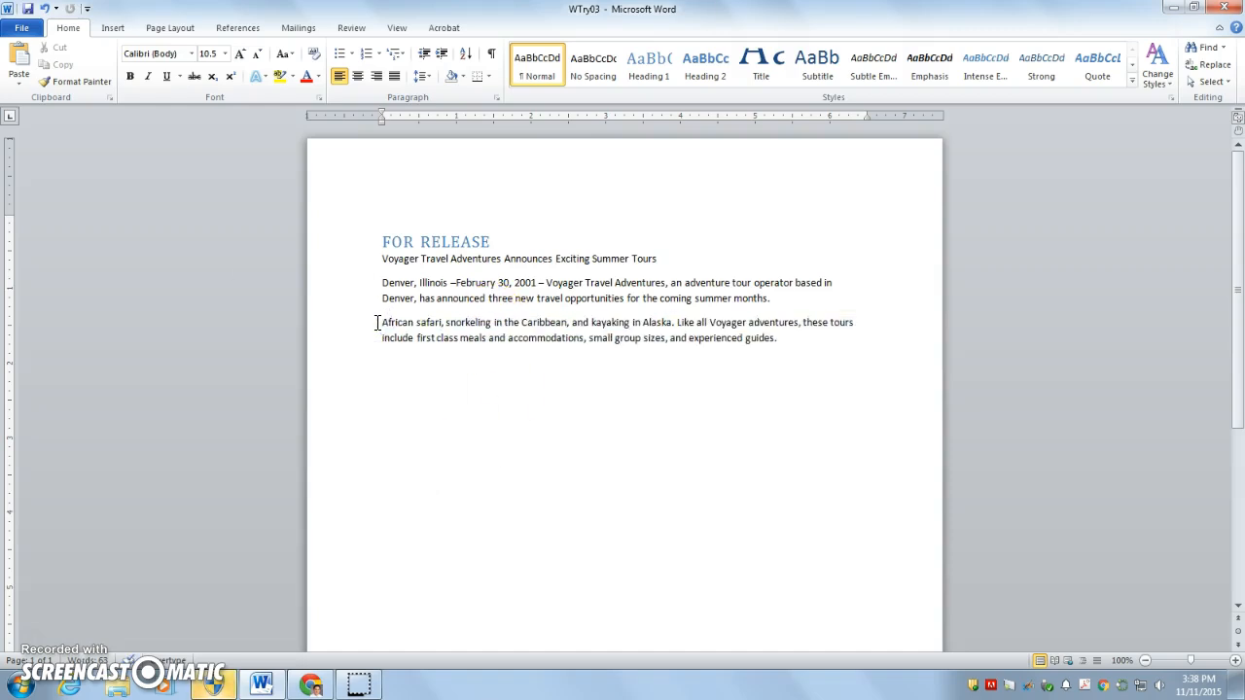